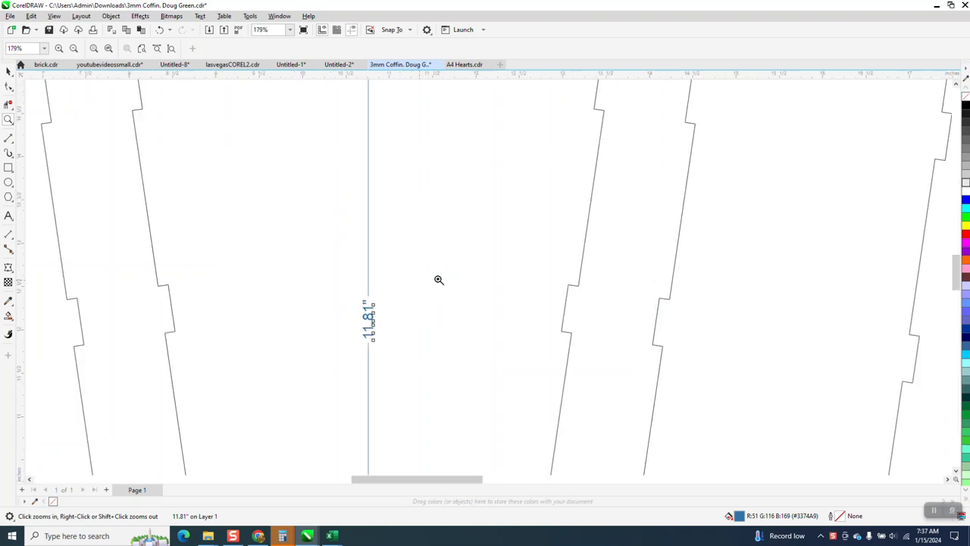
Step: Examine the length dimension on the coffin base and the notches along its top edge
drag(320, 278, 427, 361)
scroll(418, 287, down, 4)
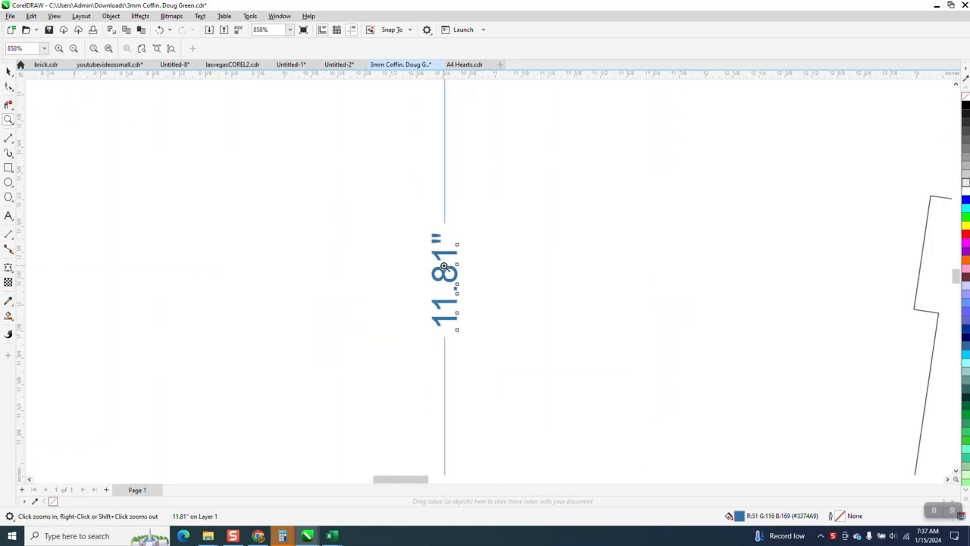
scroll(437, 300, down, 7)
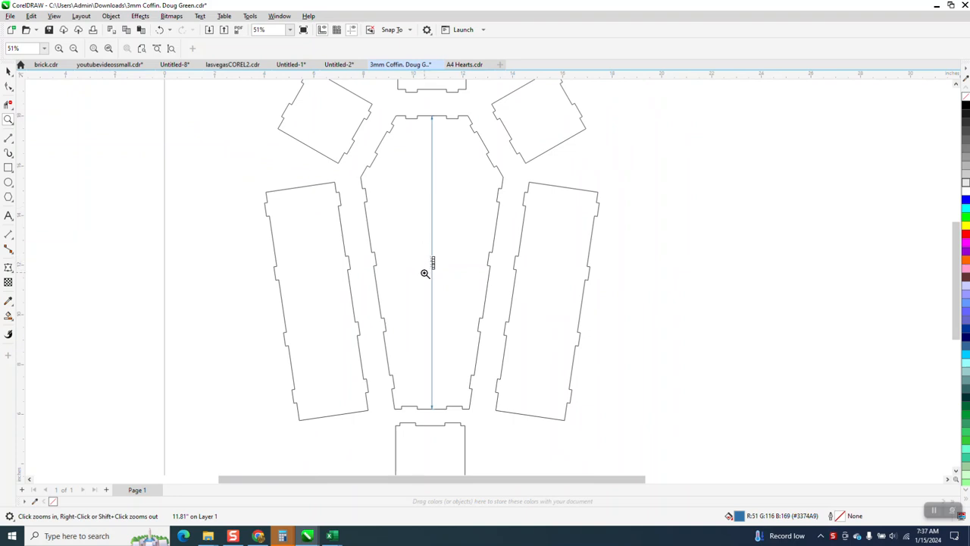
scroll(429, 267, down, 4)
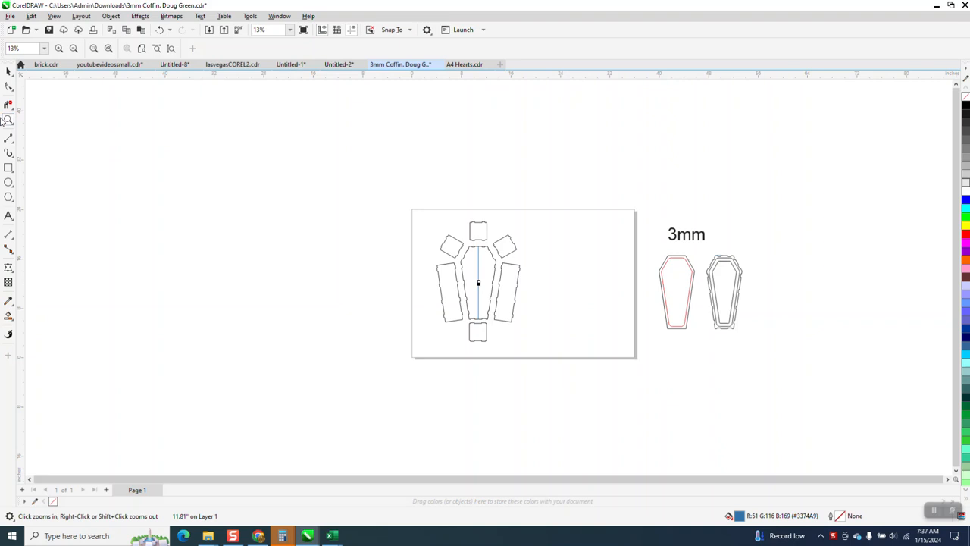
drag(424, 240, 596, 372)
drag(373, 152, 553, 226)
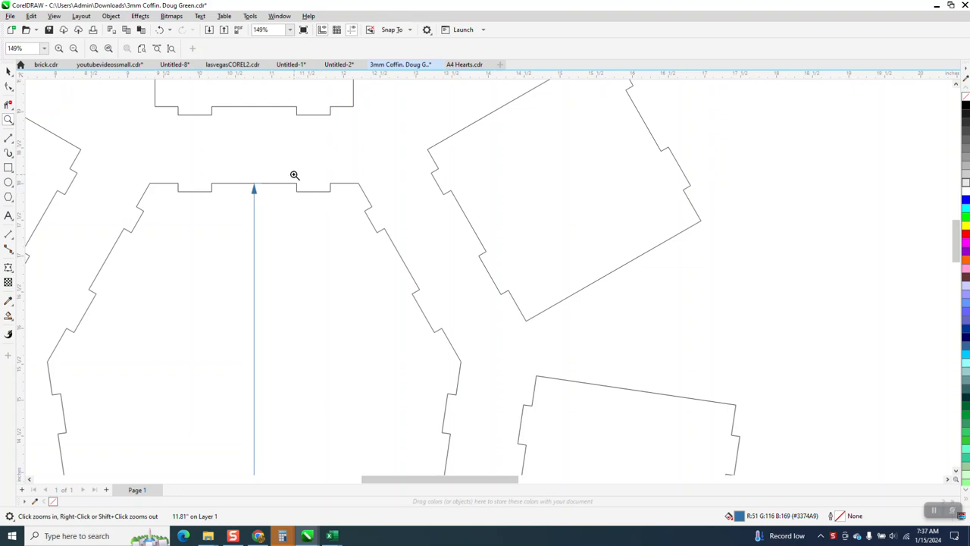
drag(296, 177, 370, 215)
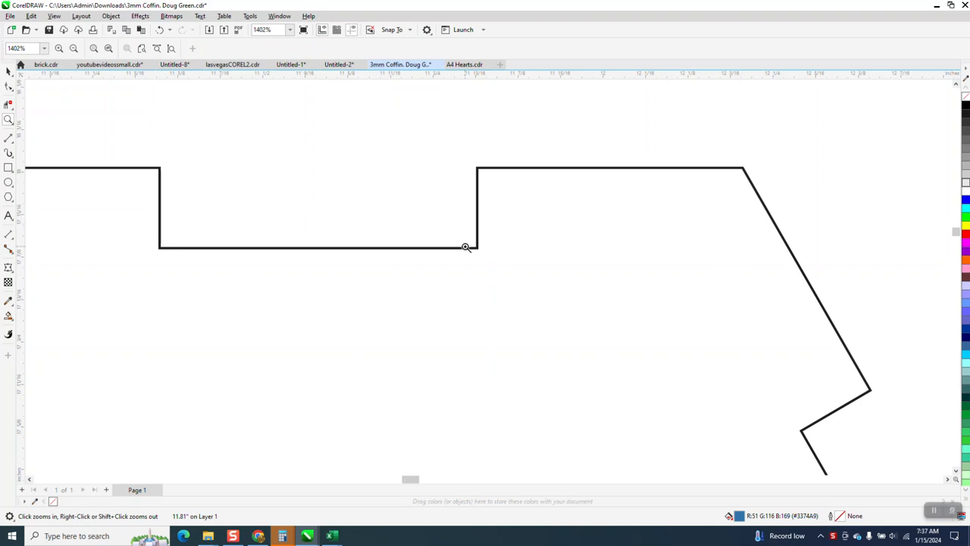
scroll(466, 247, down, 8)
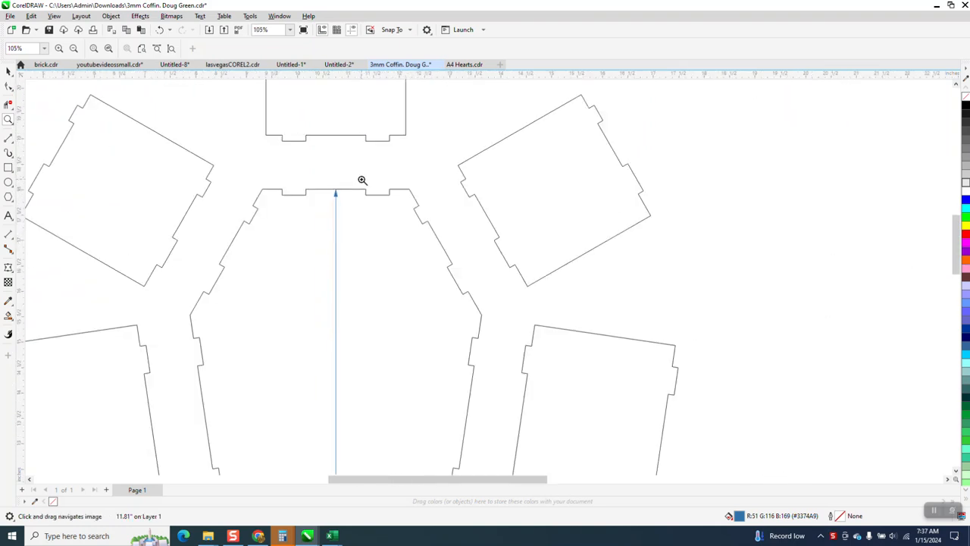
Step: Add a parallel dimension for the depth of the right notch in the coffin base's top edge, with units in mm
drag(321, 177, 441, 229)
click(8, 71)
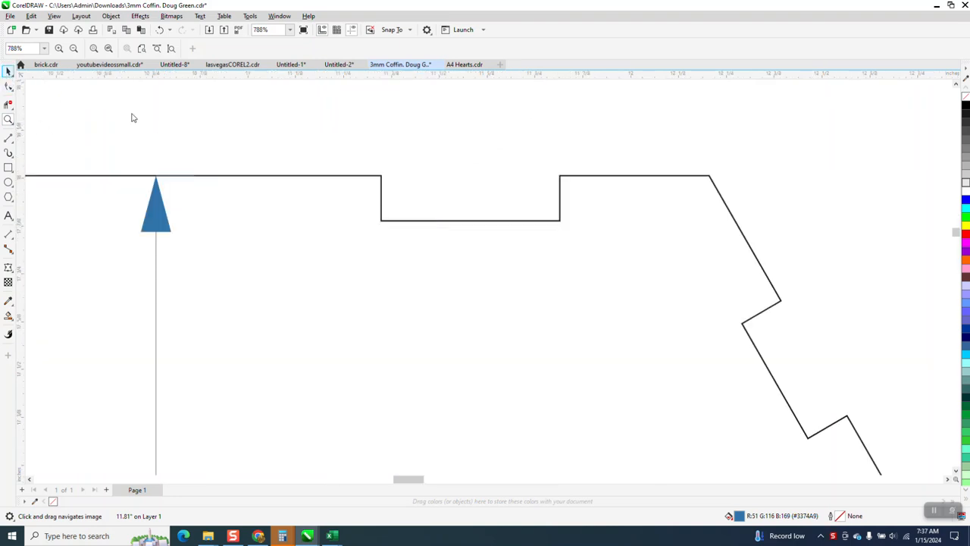
click(10, 240)
click(31, 238)
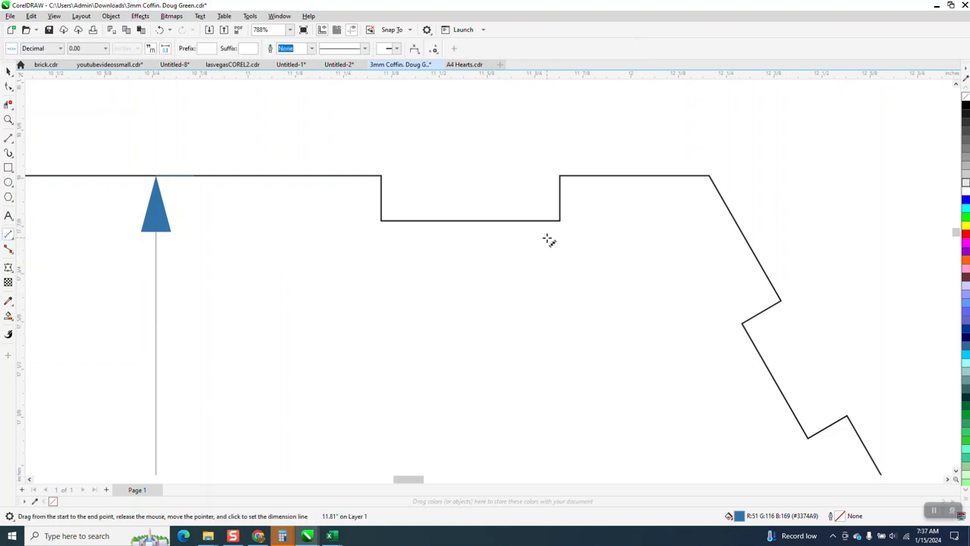
drag(560, 221, 559, 176)
click(529, 190)
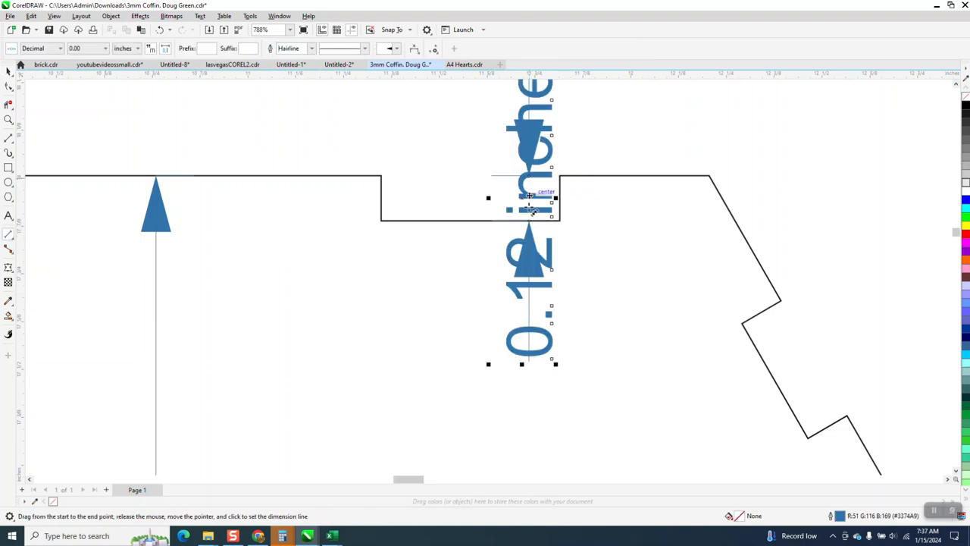
click(139, 50)
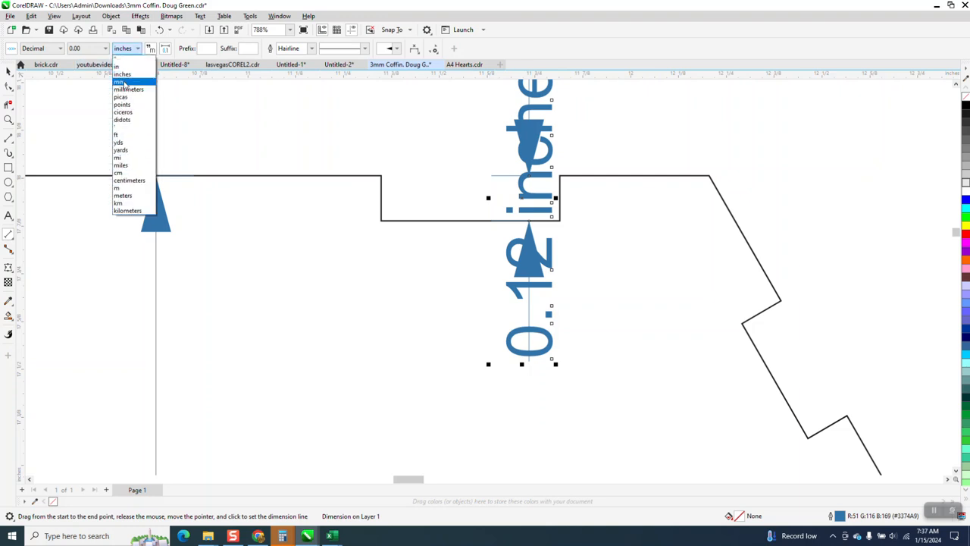
click(123, 80)
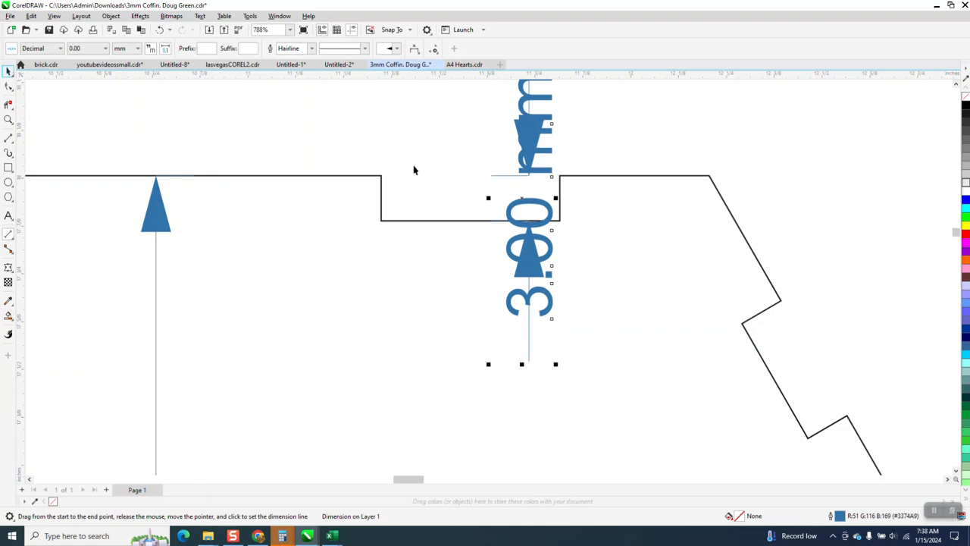
Step: Dismiss the OneDrive screenshot offer and delete the depth dimension on the right notch
key(Print)
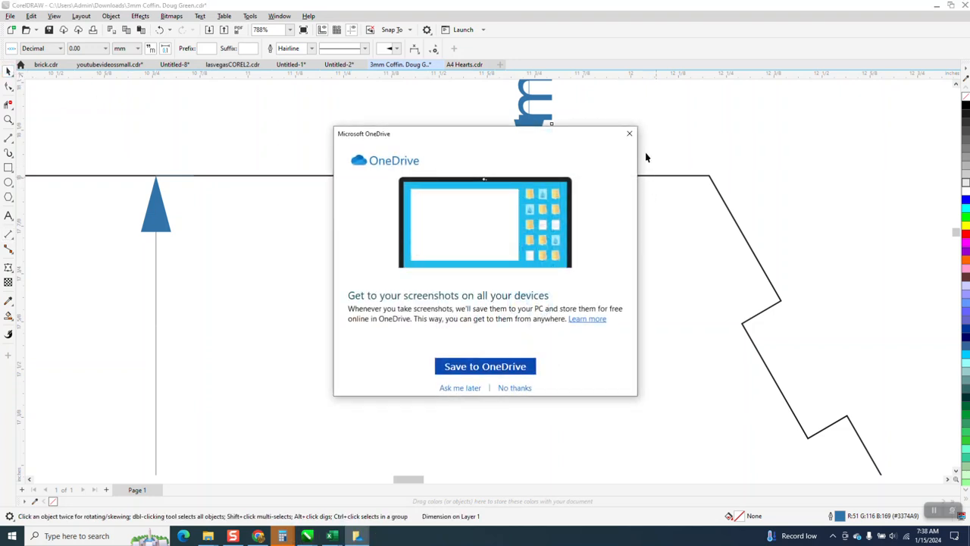
click(627, 134)
key(Delete)
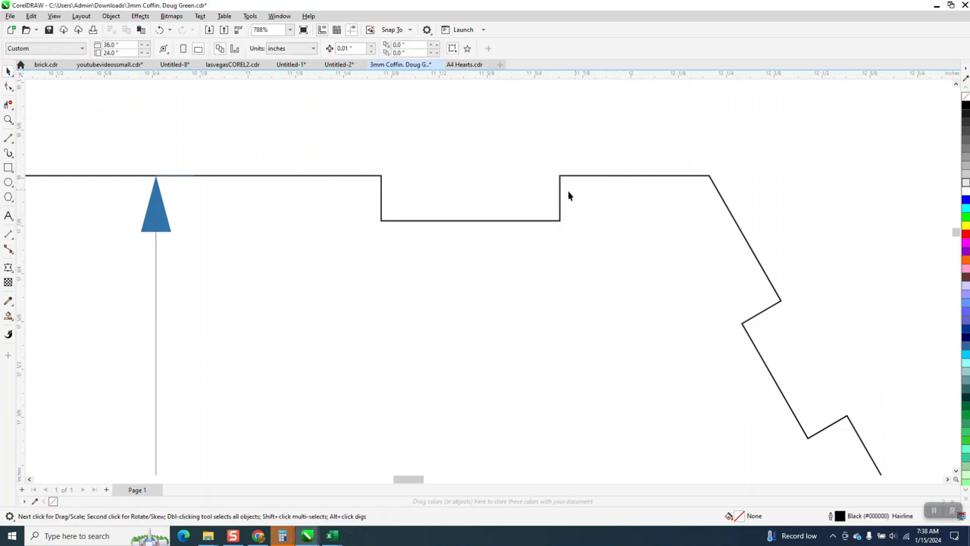
Step: Add a parallel dimension across the width of the right notch in the coffin base's top edge
click(12, 146)
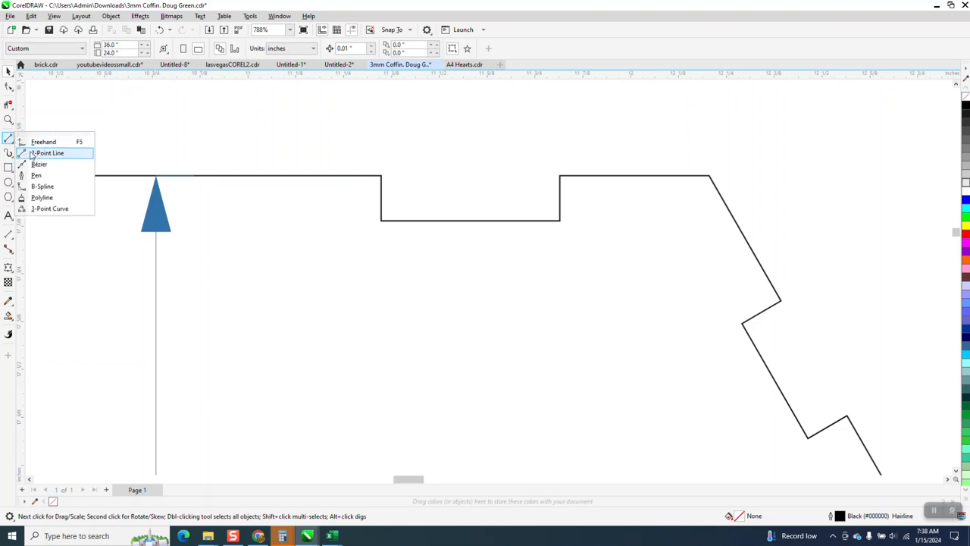
click(12, 235)
click(46, 234)
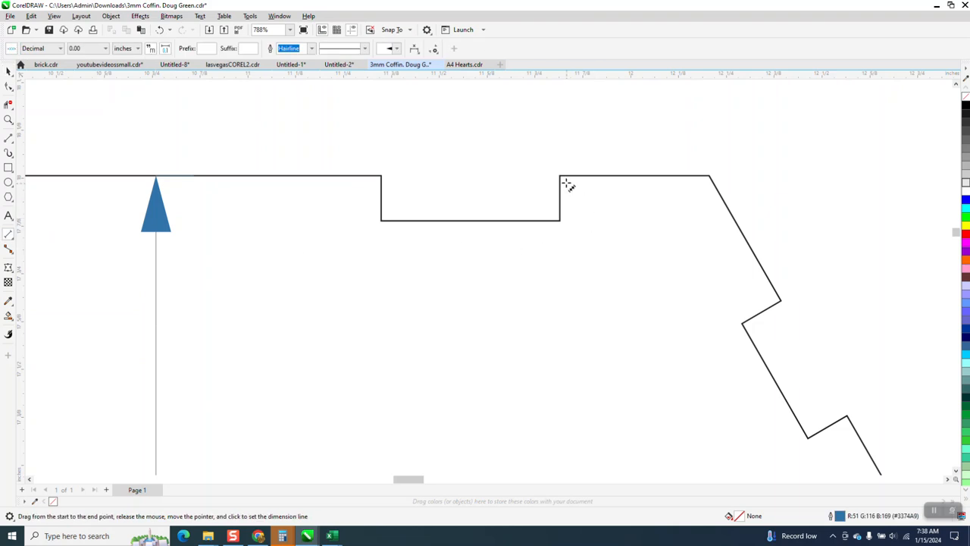
drag(561, 176, 383, 176)
click(398, 163)
Step: Try a parallel dimension along the first notch on the base's upper-right slanted edge, and undo it
scroll(395, 221, down, 2)
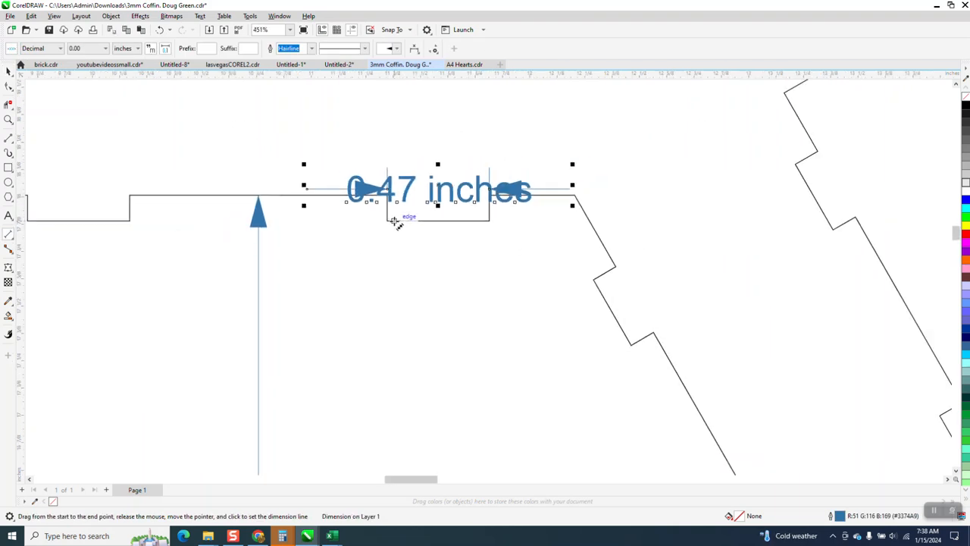
scroll(395, 221, down, 1)
drag(591, 306, 563, 256)
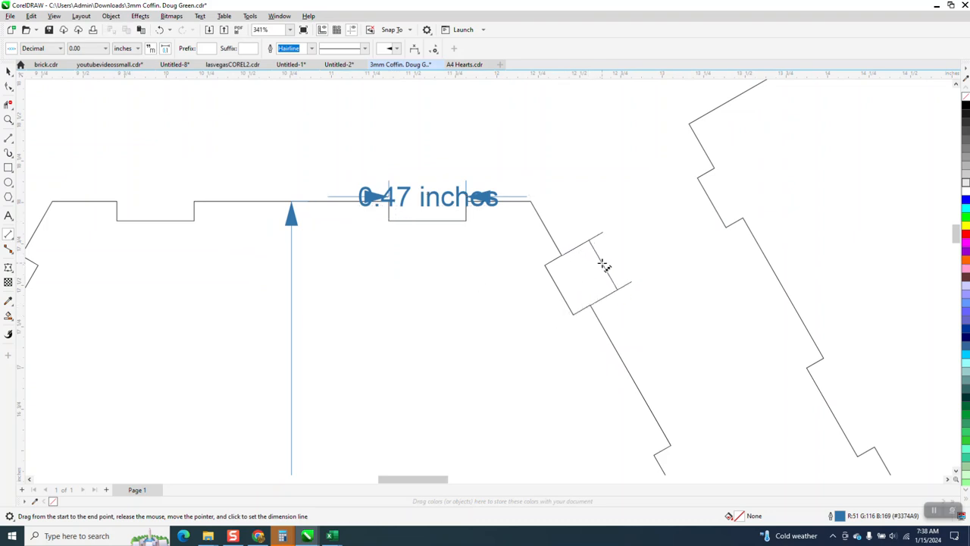
click(602, 264)
scroll(540, 298, down, 1)
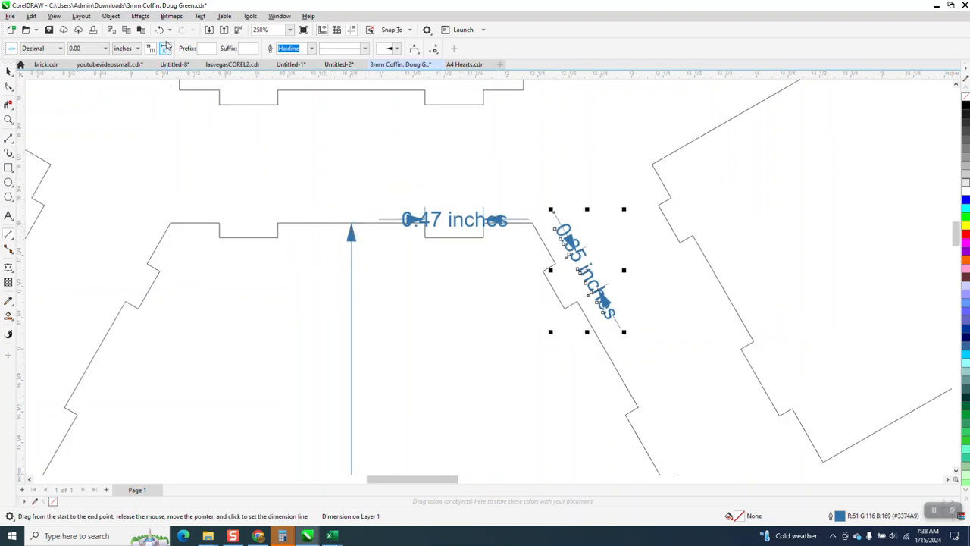
click(160, 30)
Step: Add a parallel dimension for the depth of the left notch in the base's top edge and set its units to mm
scroll(415, 176, down, 2)
scroll(410, 173, down, 5)
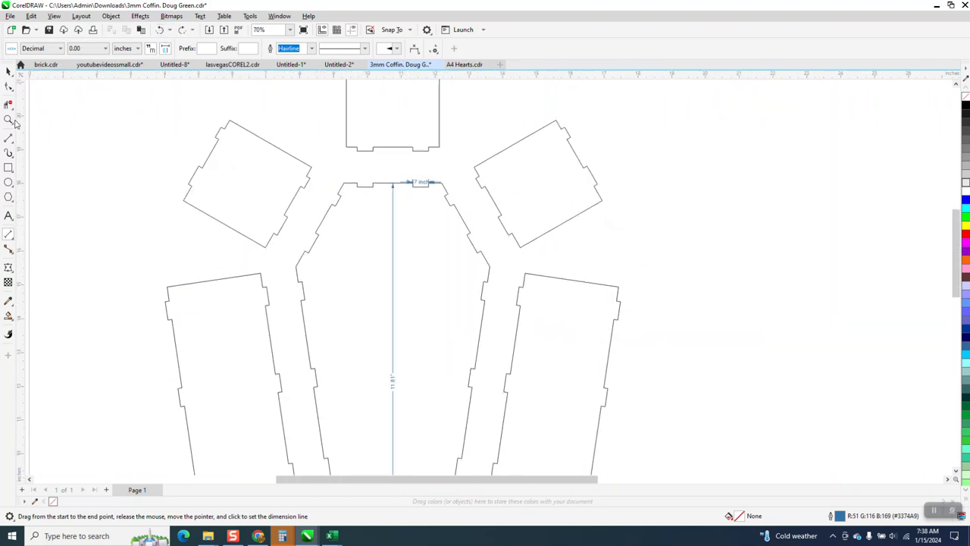
scroll(409, 175, up, 5)
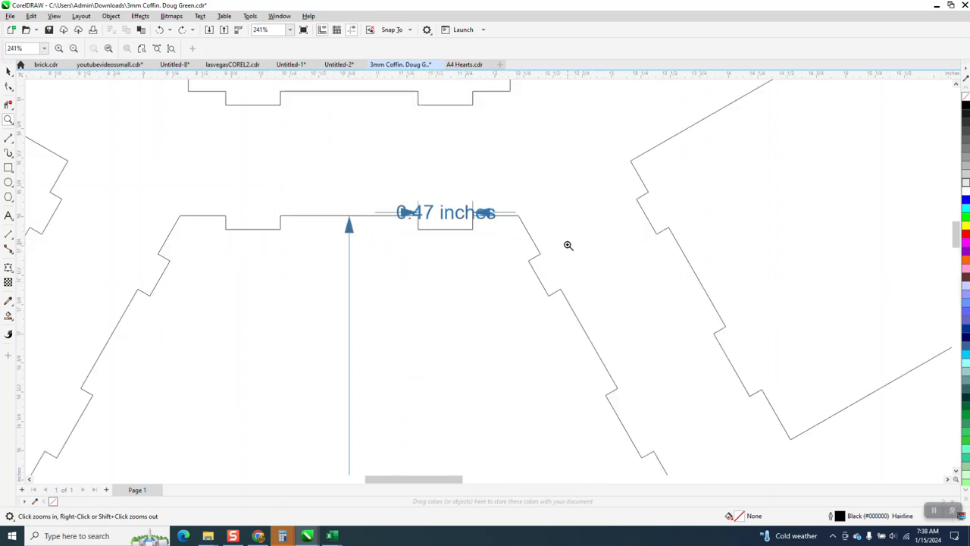
click(13, 241)
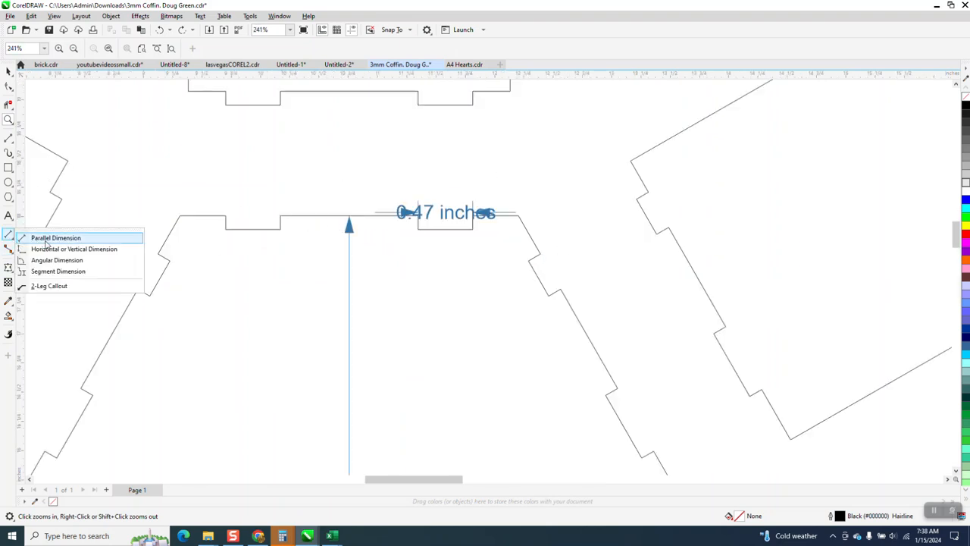
click(49, 239)
drag(281, 229, 282, 216)
click(260, 217)
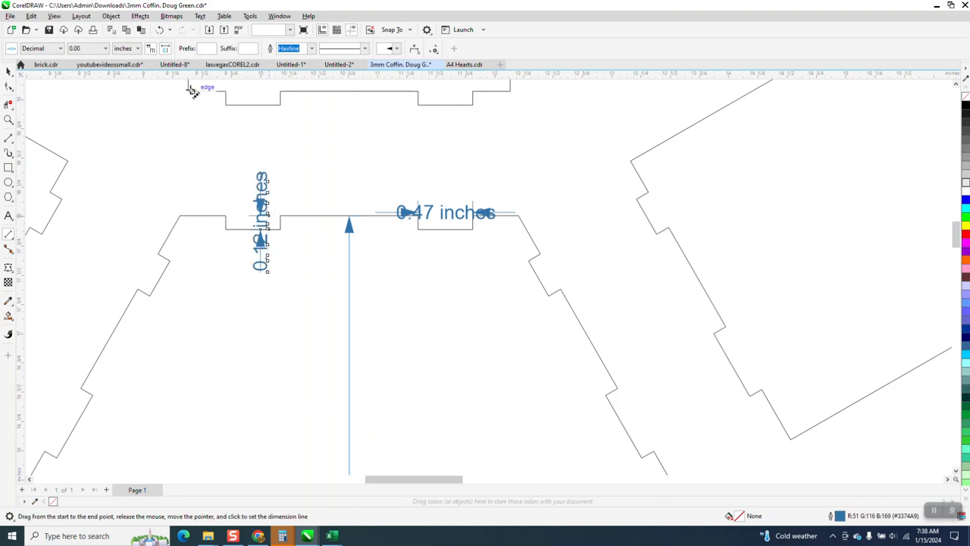
click(139, 50)
click(130, 82)
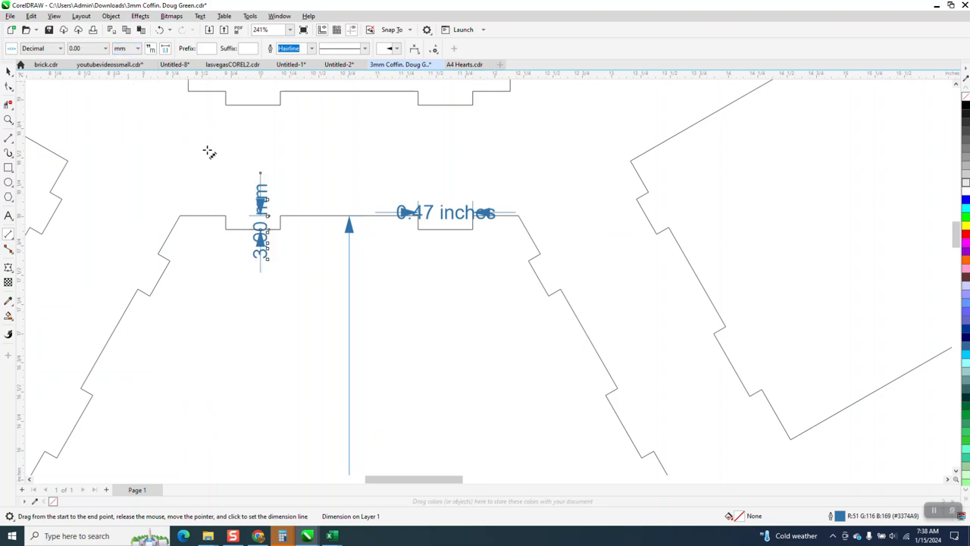
Step: Scale all coffin parts on the page, including their dimensions, proportionally to 19.931 by 28.659 inches
scroll(203, 145, down, 5)
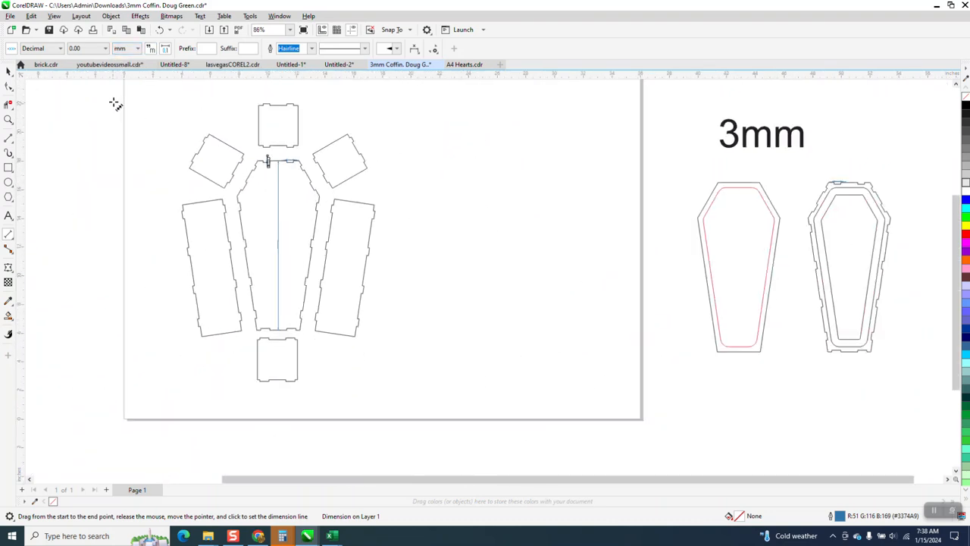
click(9, 71)
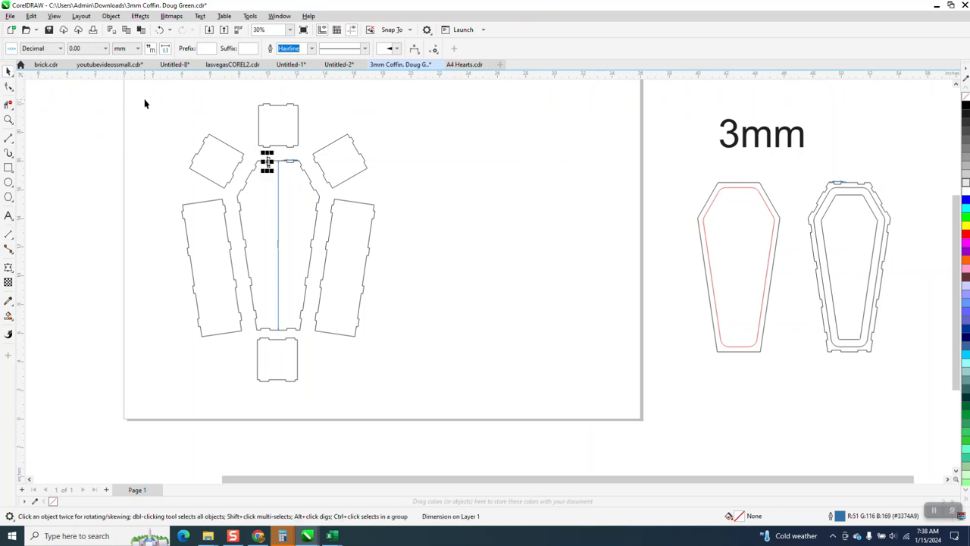
drag(150, 97, 450, 404)
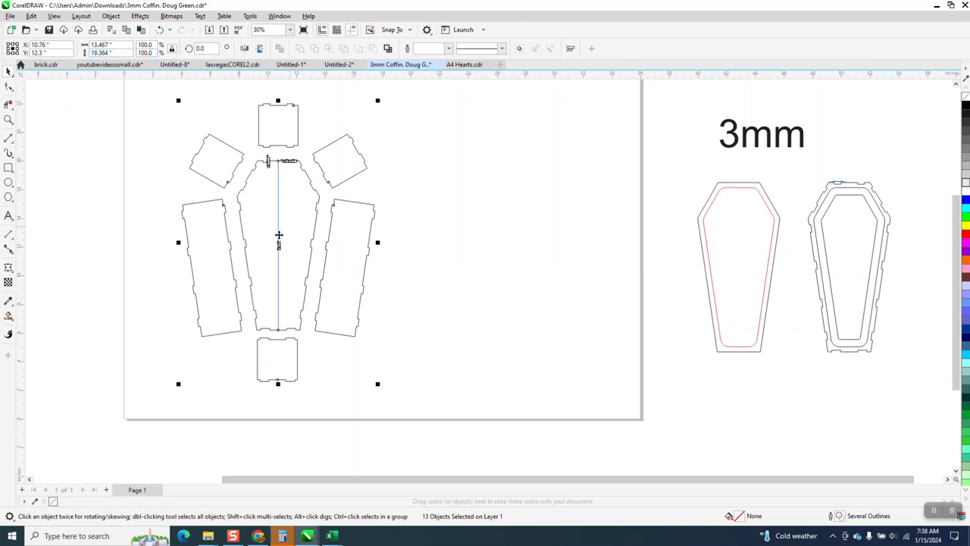
click(154, 46)
text(1)
key(Return)
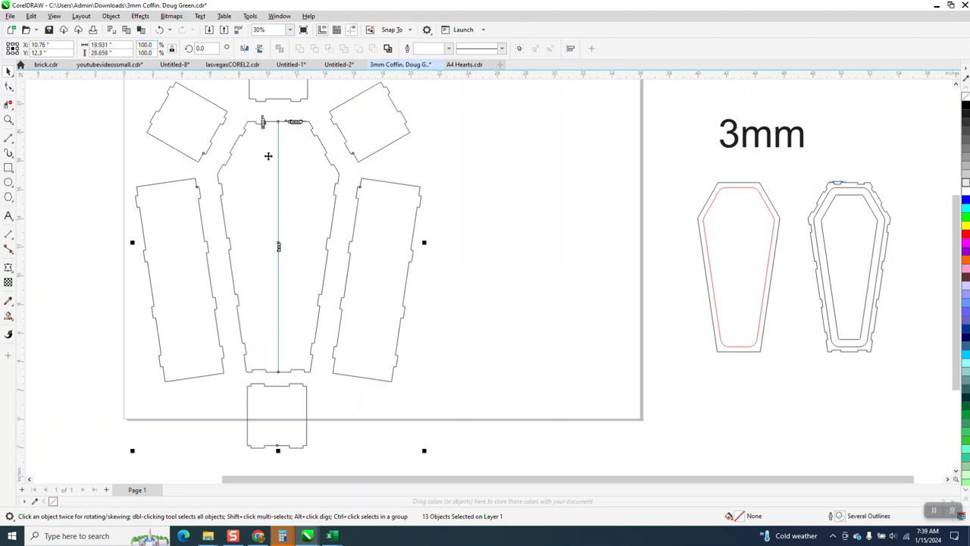
Step: Examine the scaled coffin base's length dimension and the two notch dimensions on its top edge
click(9, 119)
drag(256, 233, 307, 267)
scroll(307, 268, down, 3)
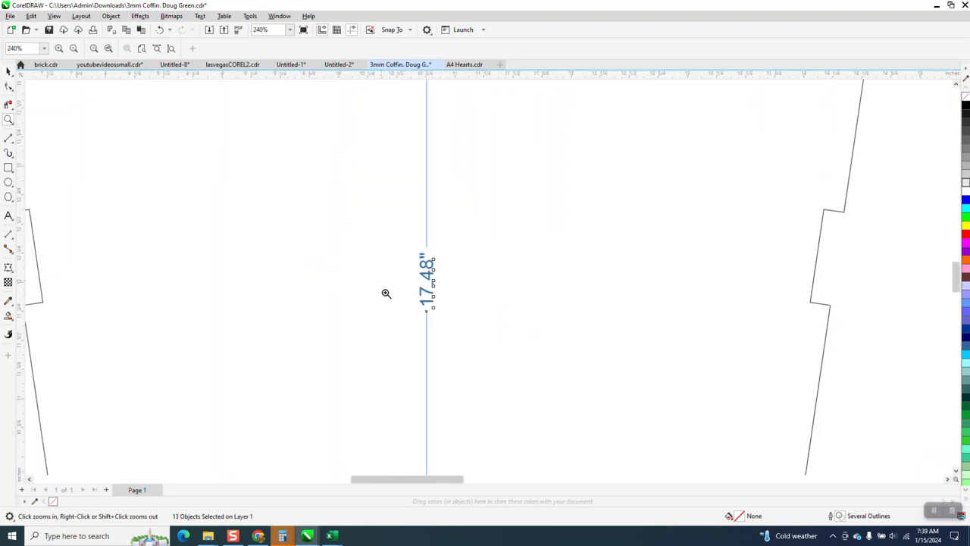
scroll(427, 299, down, 4)
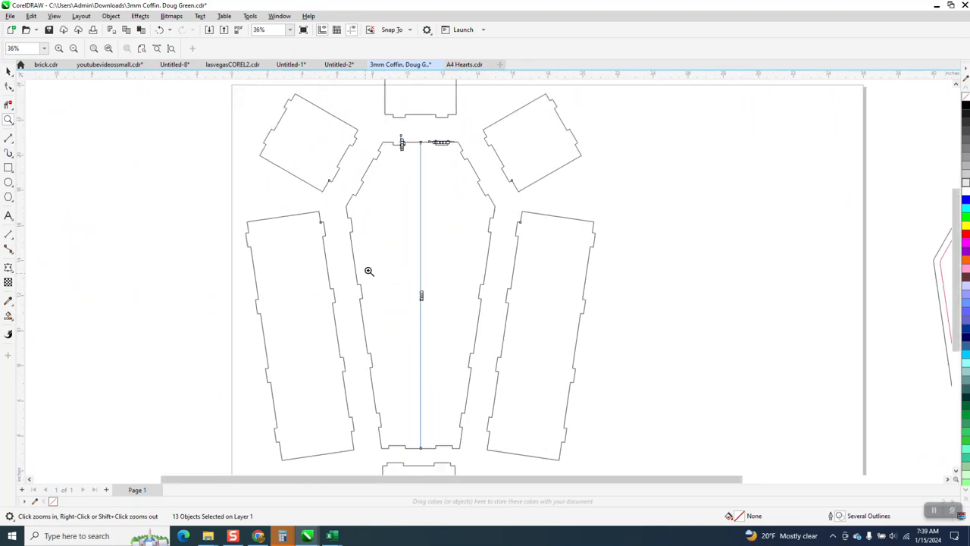
drag(414, 289, 436, 309)
scroll(436, 309, down, 3)
scroll(410, 241, down, 8)
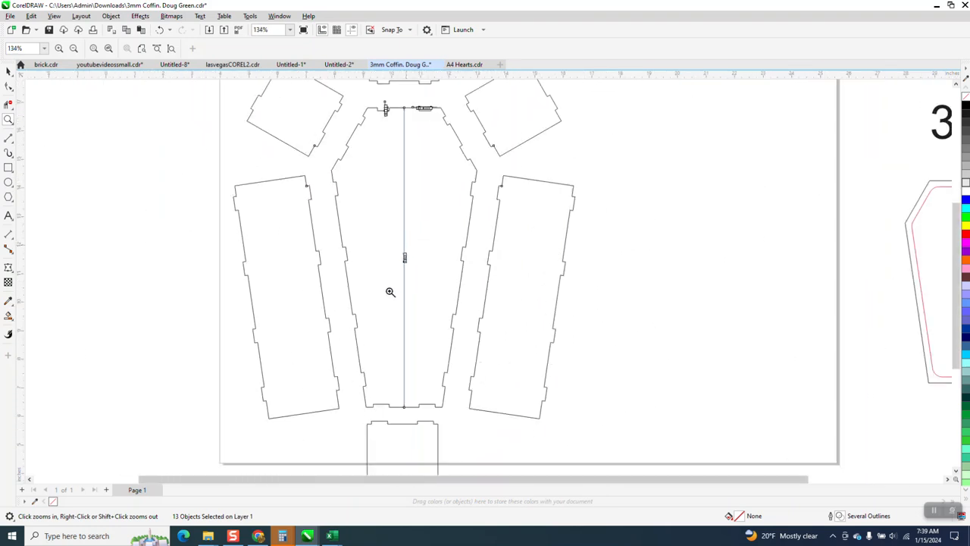
drag(438, 169, 438, 168)
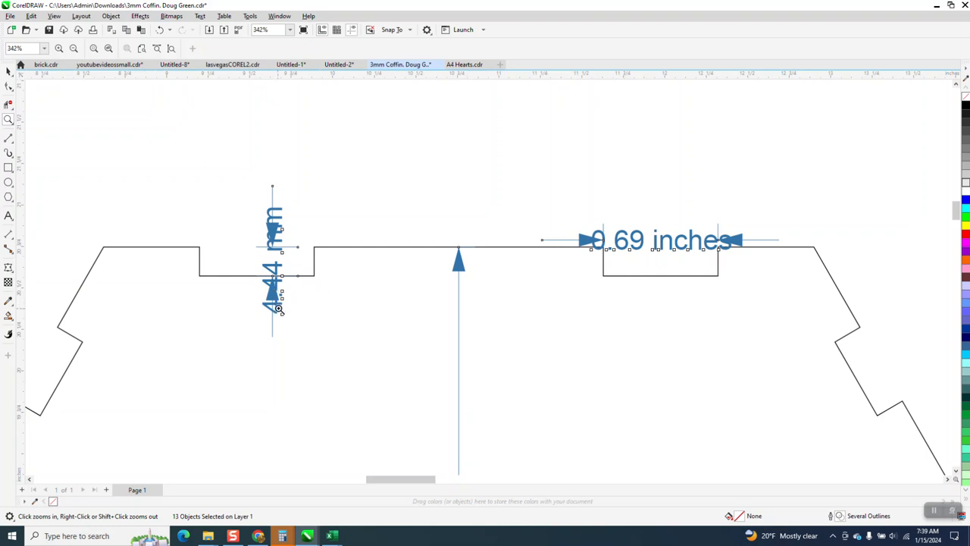
Step: Add a parallel dimension across the width of the right tab on the lower edge of the end panel above the base
scroll(289, 303, down, 4)
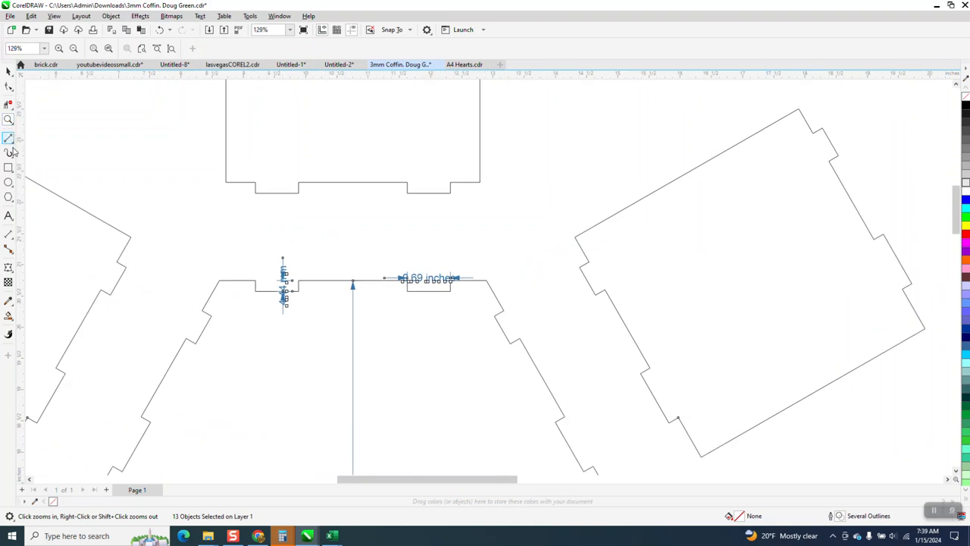
click(12, 237)
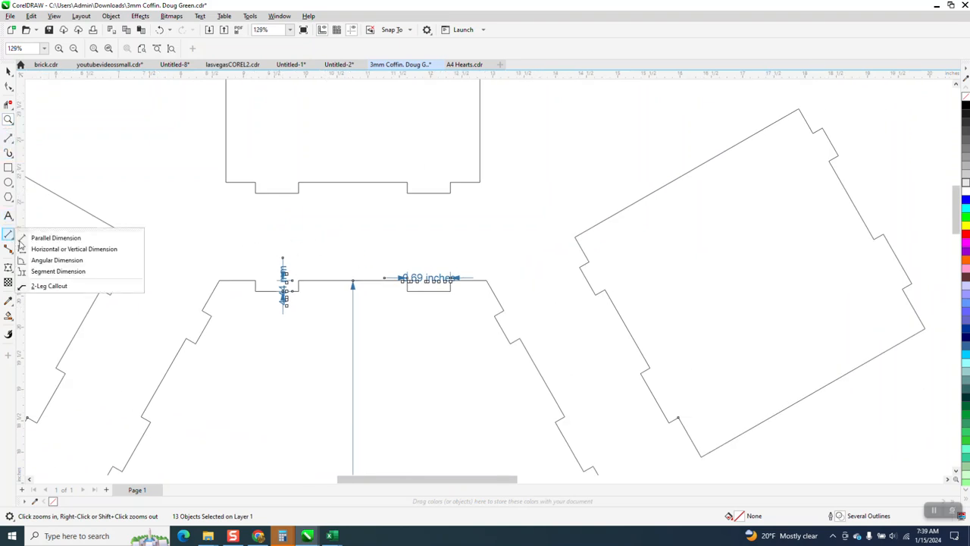
click(51, 238)
drag(450, 192, 409, 192)
click(409, 164)
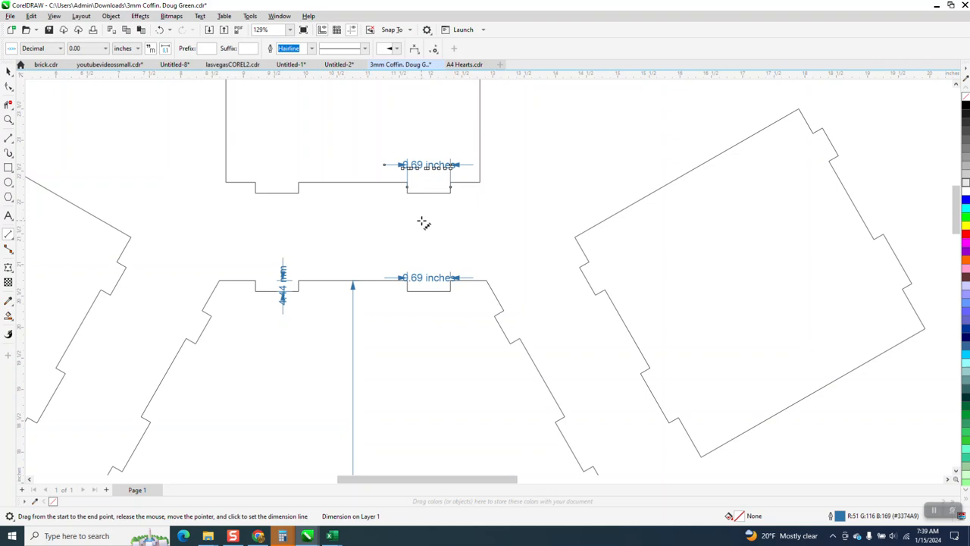
Step: Add a parallel dimension for the depth of the left tab on the upper end panel's lower edge and set its units to mm
click(9, 119)
click(217, 175)
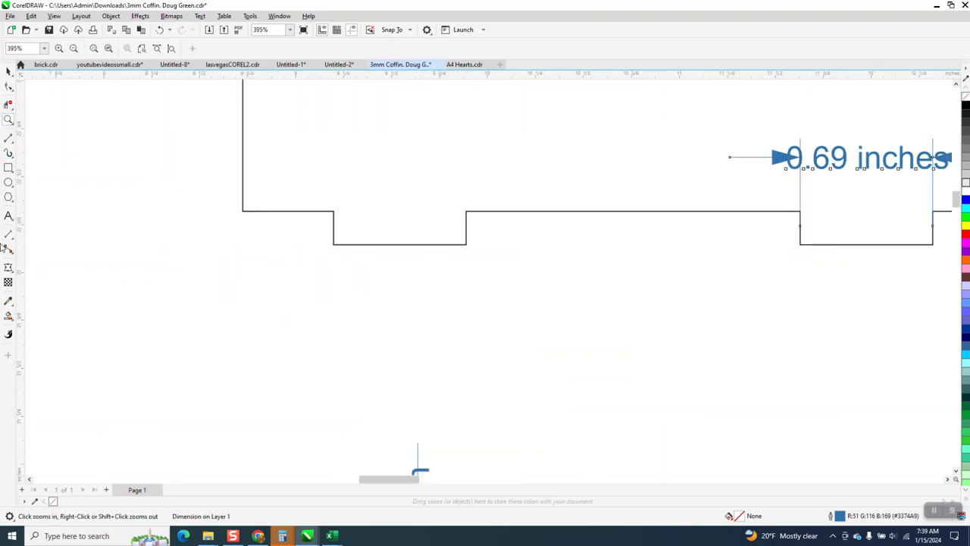
click(8, 234)
click(92, 245)
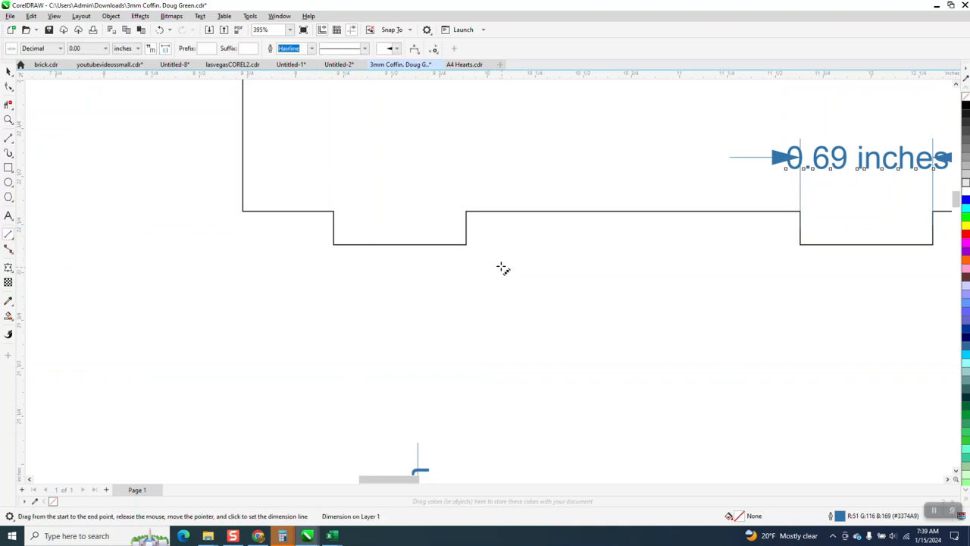
drag(466, 244, 466, 214)
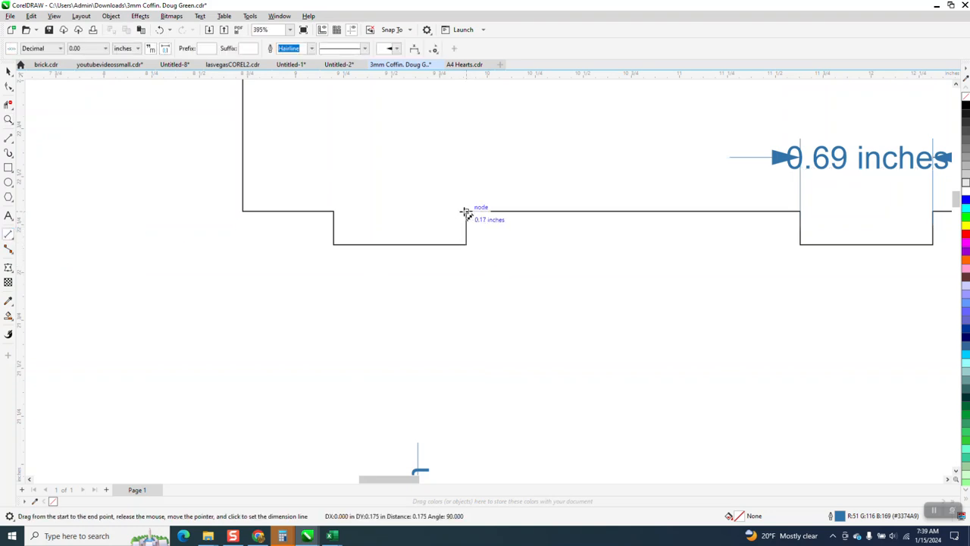
click(426, 210)
scroll(399, 260, down, 1)
scroll(402, 269, down, 1)
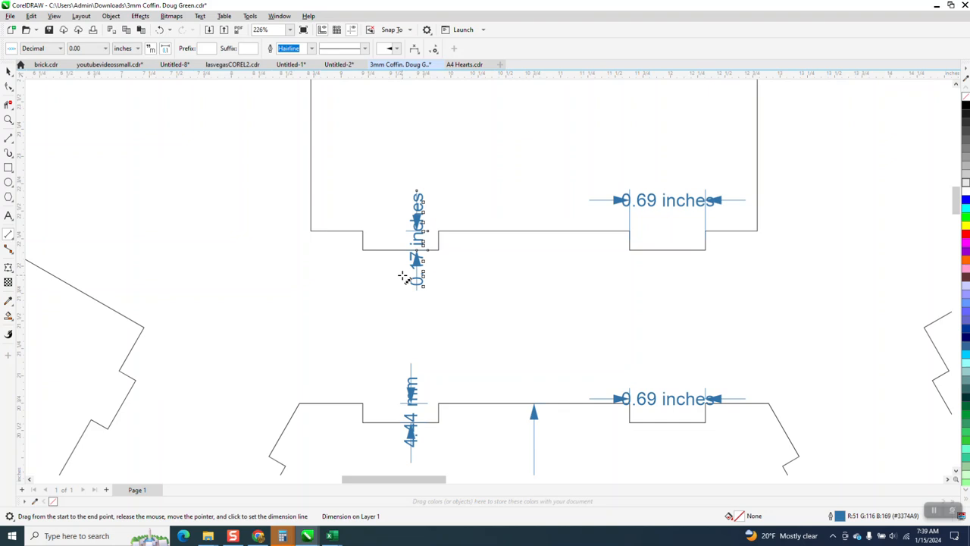
click(137, 49)
click(125, 84)
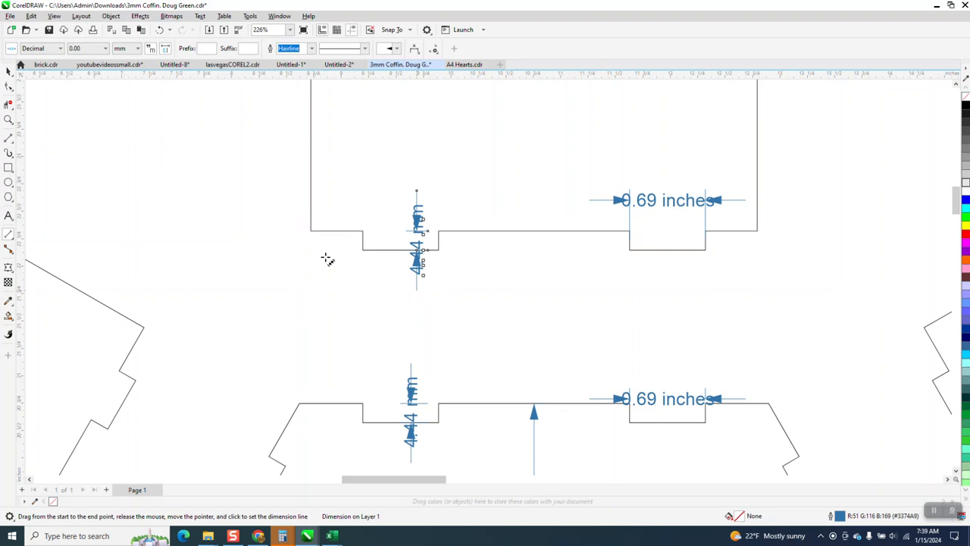
Step: Delete the four tab and notch dimensions on the upper end panel and the base's top edge
scroll(326, 255, down, 1)
click(10, 73)
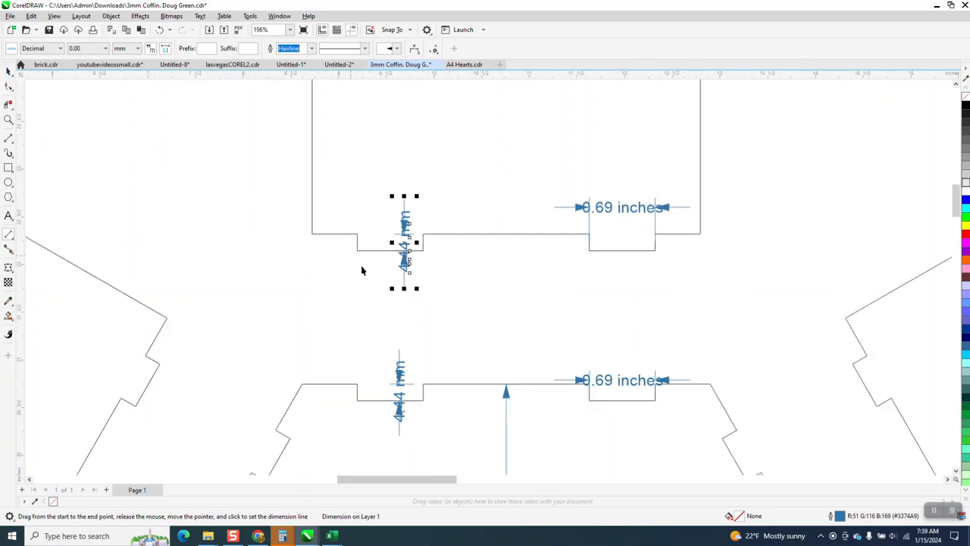
click(436, 295)
click(406, 265)
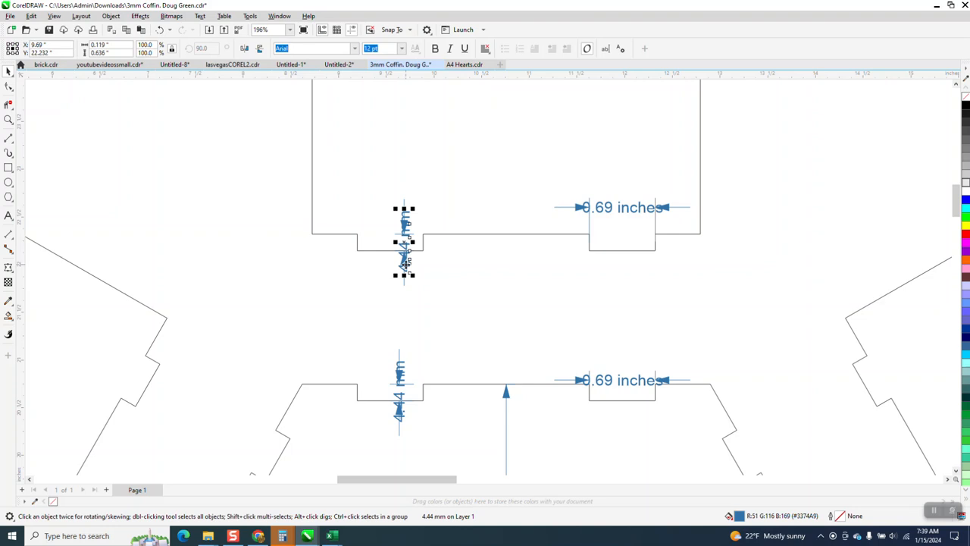
key(Delete)
click(608, 209)
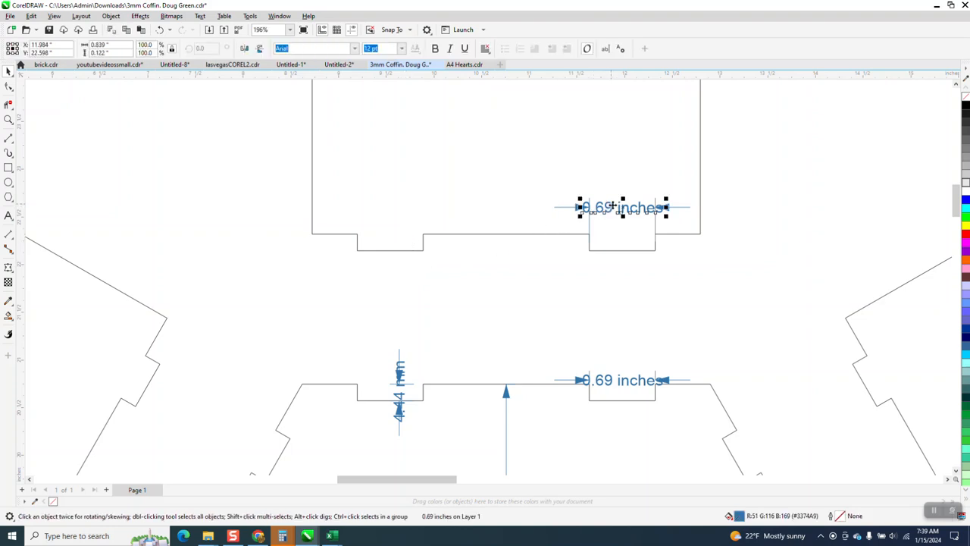
key(Delete)
click(634, 386)
key(Delete)
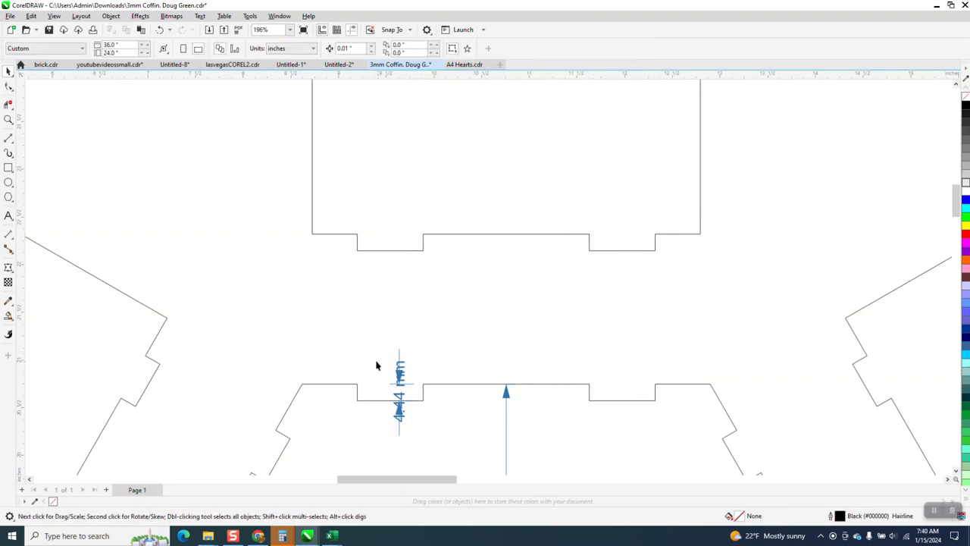
click(399, 367)
key(Delete)
Step: Draw a straight 2-point line about 4.07 inches long between the upper end panel's lower corners and give it a red outline
scroll(380, 348, down, 1)
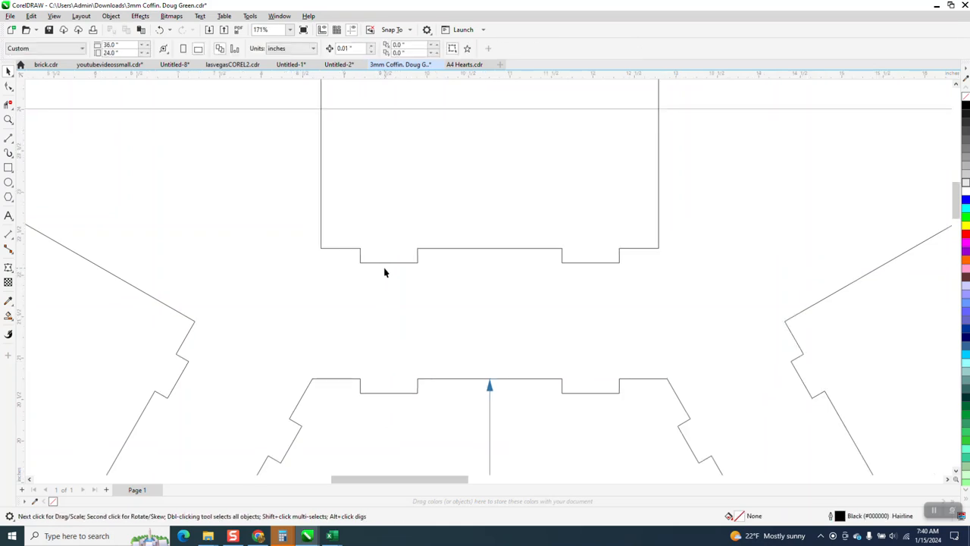
scroll(385, 273, down, 4)
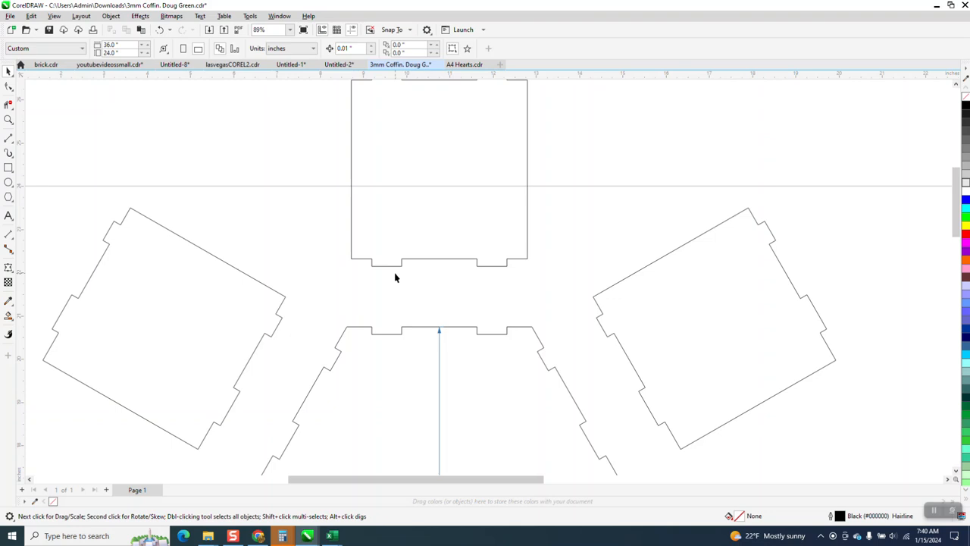
scroll(392, 283, down, 1)
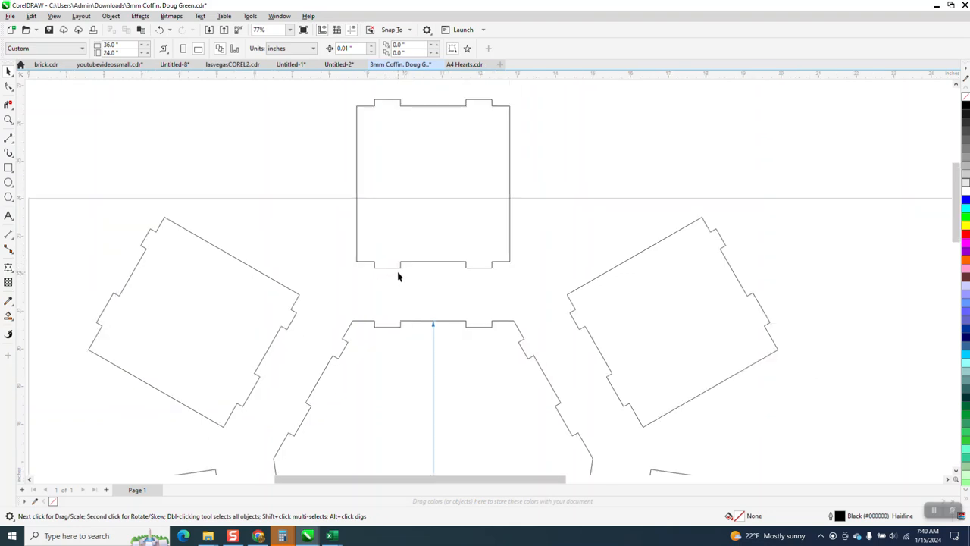
click(9, 120)
click(320, 253)
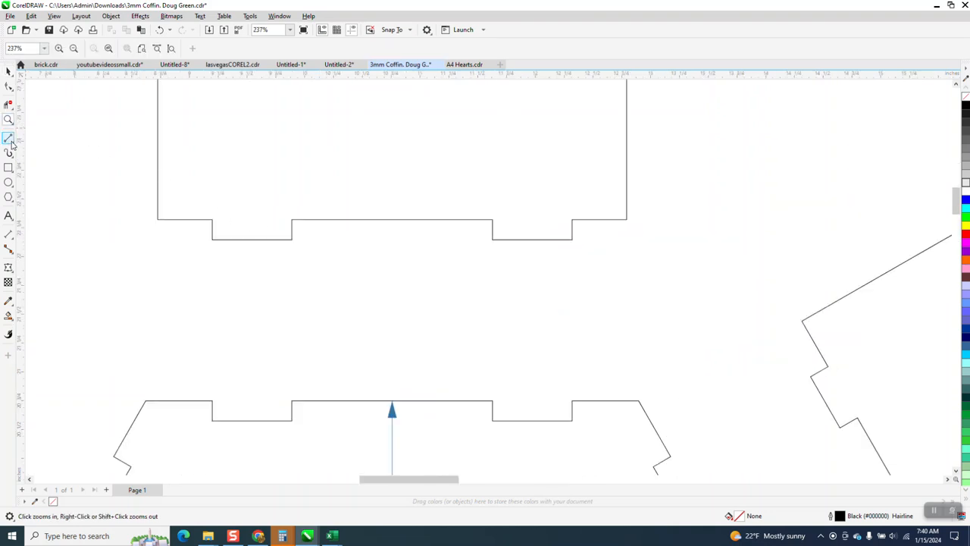
click(13, 148)
click(46, 152)
drag(159, 219, 626, 219)
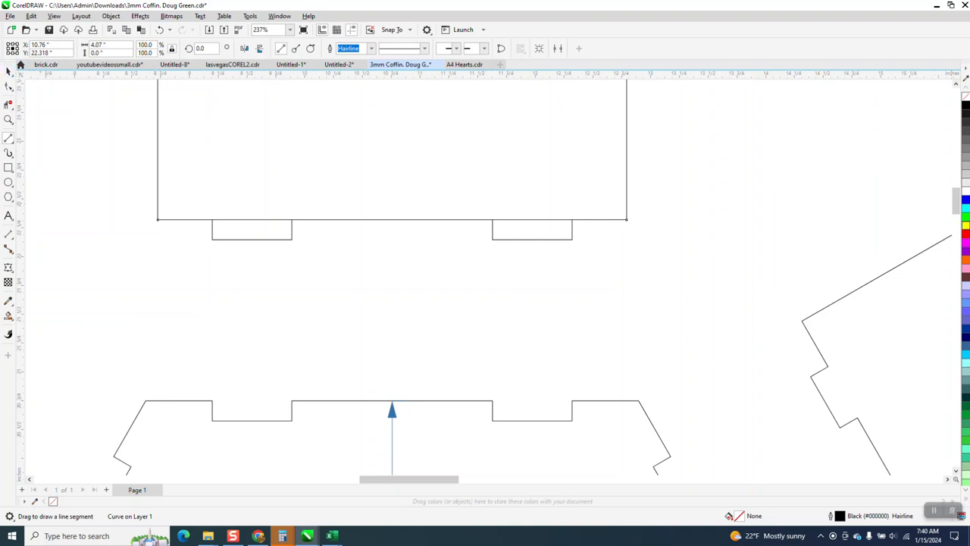
right_click(966, 239)
click(9, 71)
click(141, 123)
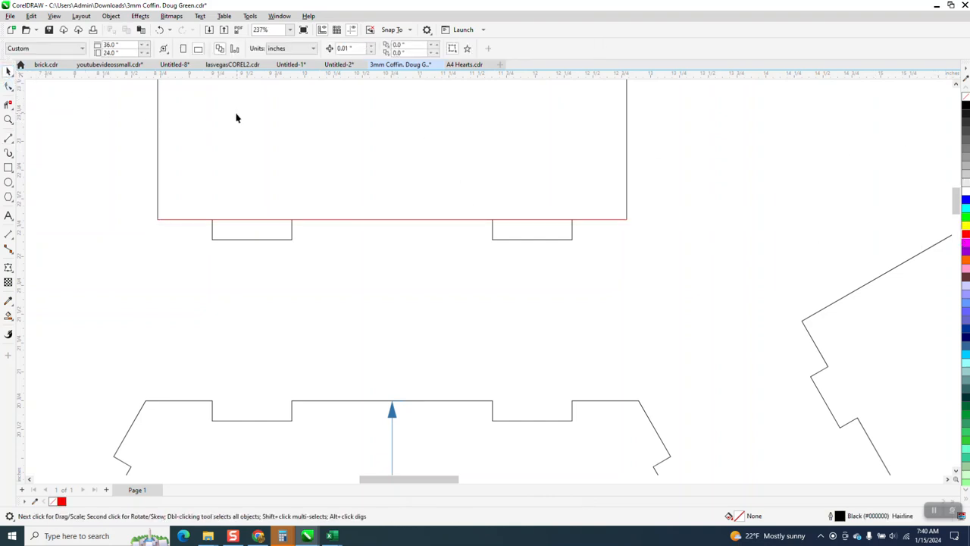
Step: Switch the document units to millimeters and set the nudge distance to 3 mm
click(313, 49)
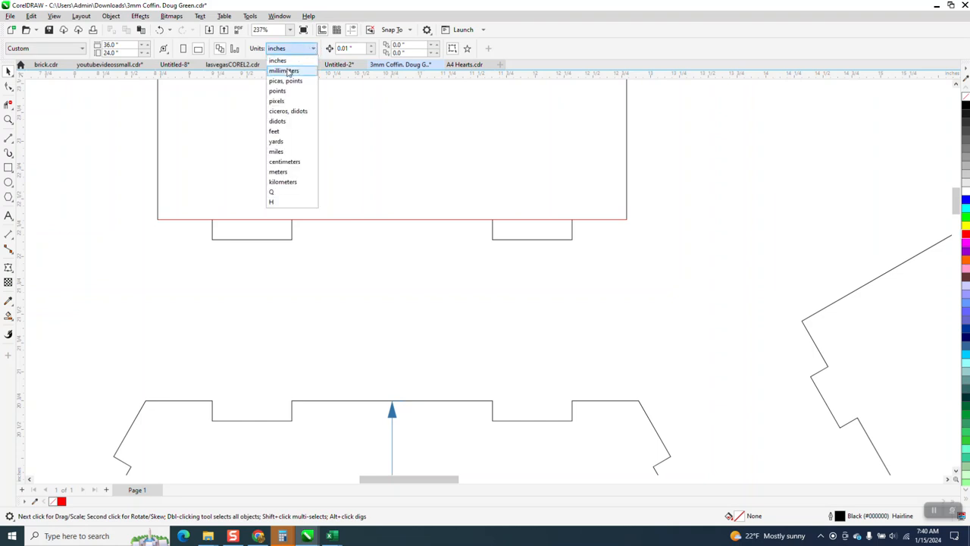
click(288, 71)
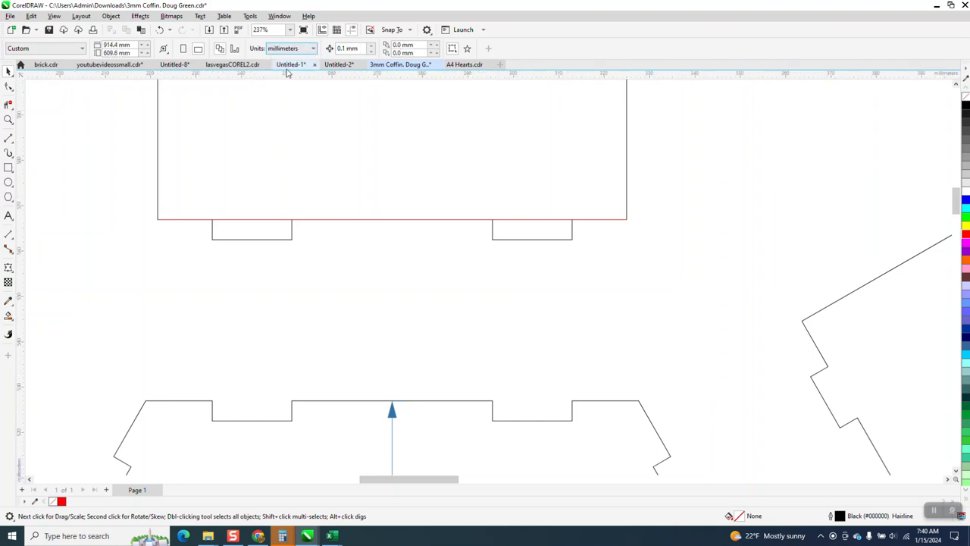
click(363, 48)
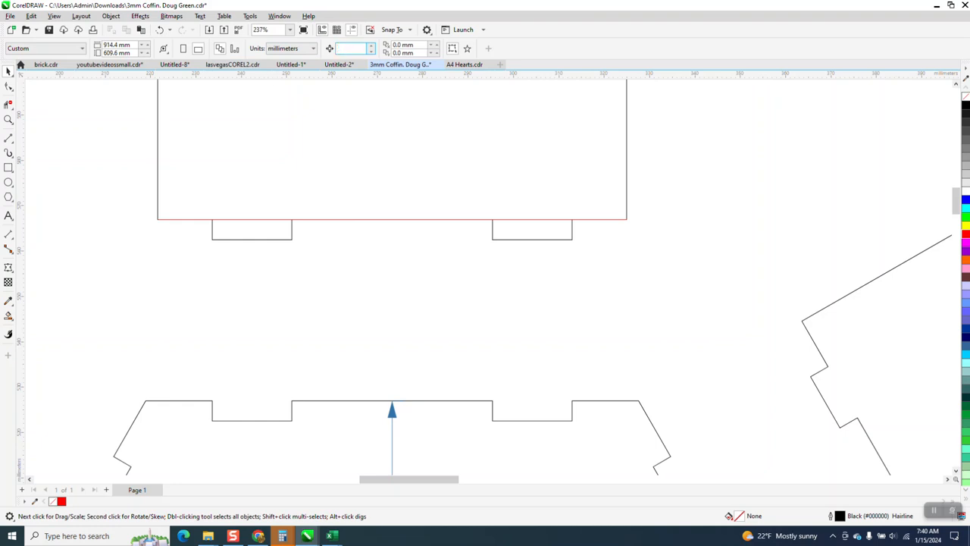
Step: Nudge the red line down 3 mm and compare it with the depth of the end panel's left tab
click(372, 221)
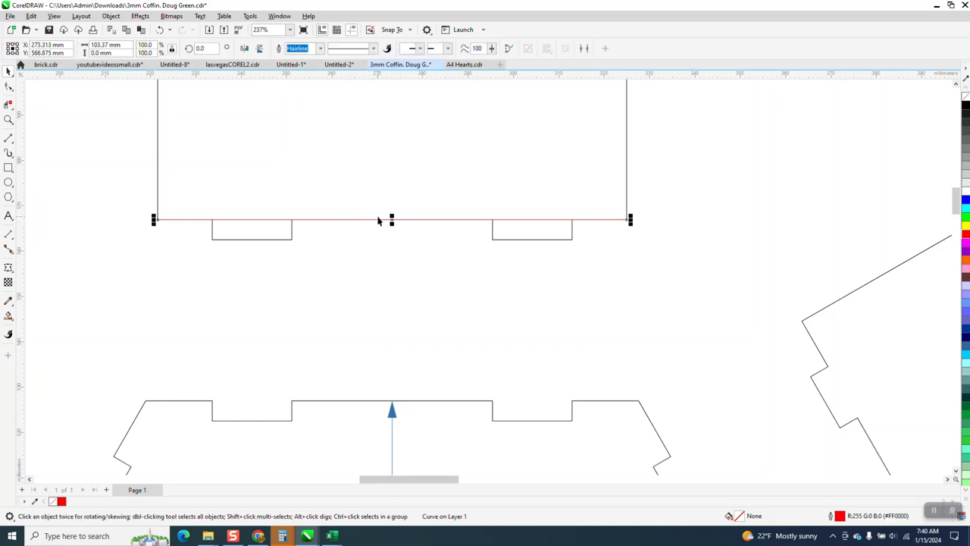
key(Down)
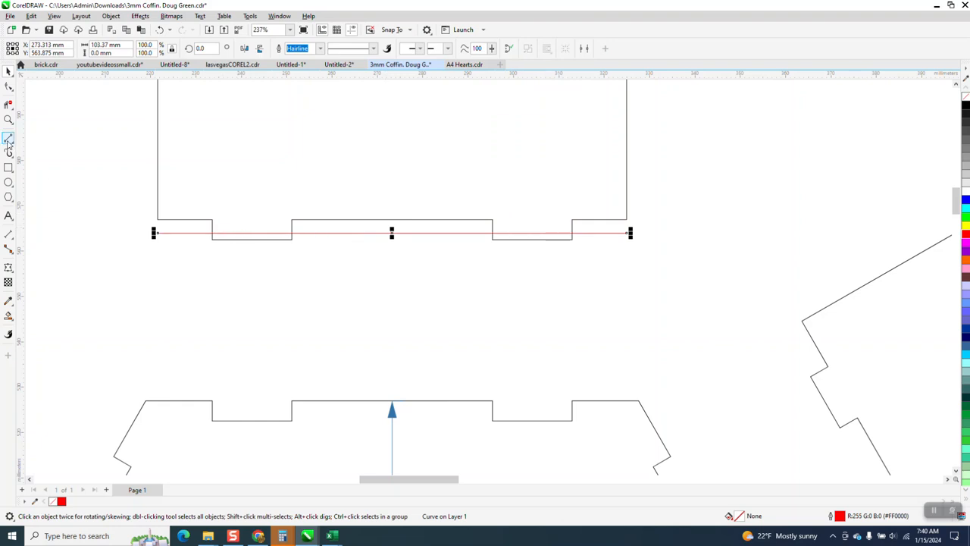
click(9, 120)
drag(208, 235, 372, 276)
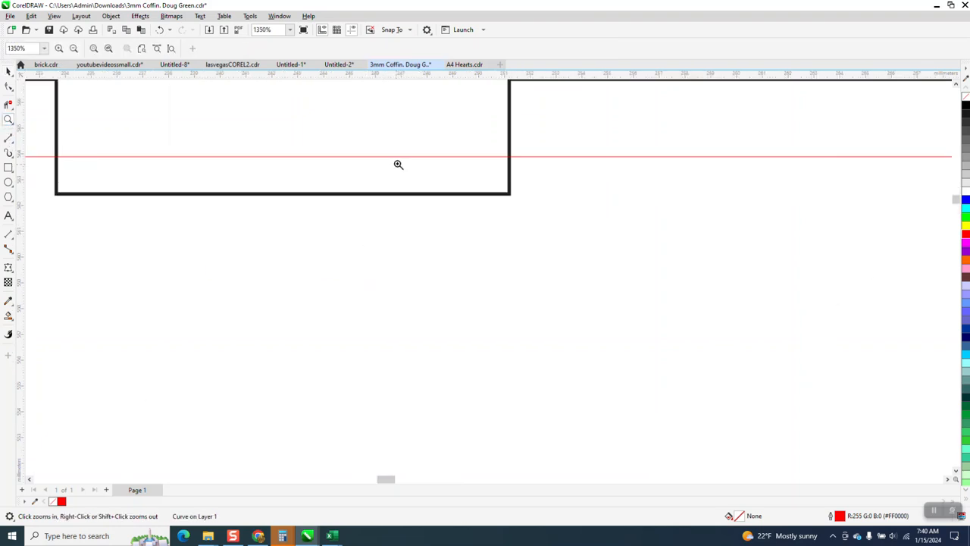
right_click(505, 178)
right_click(504, 179)
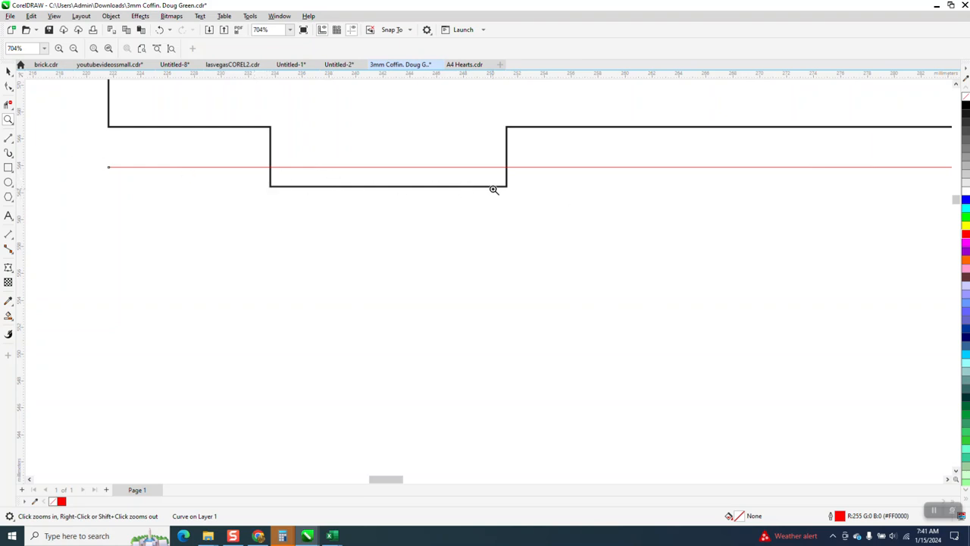
Step: Delete the red reference line crossing the upper end panel's tabs
click(9, 72)
key(F3)
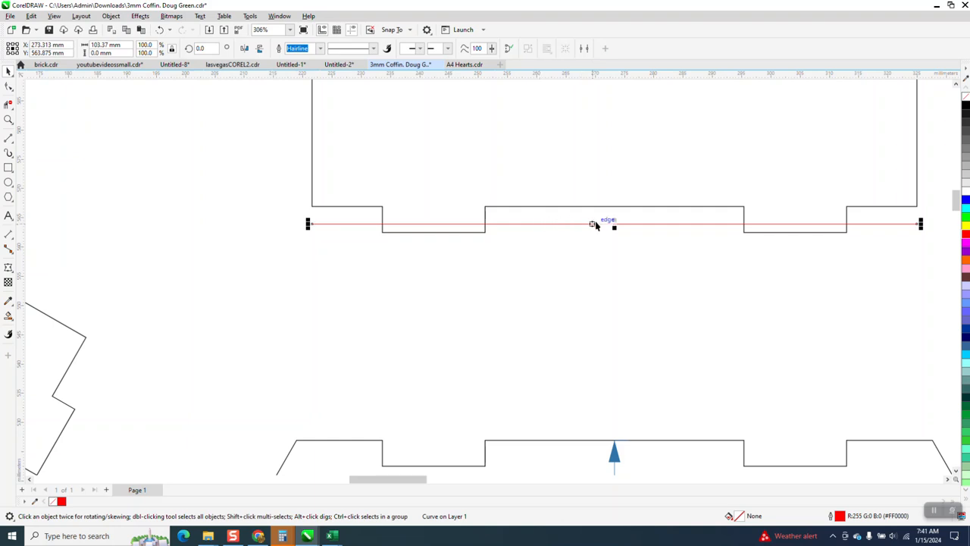
key(Delete)
Step: Examine the notches along the upper part of the coffin base and the matching tabs on the surrounding panels
scroll(506, 189, down, 2)
scroll(501, 181, down, 5)
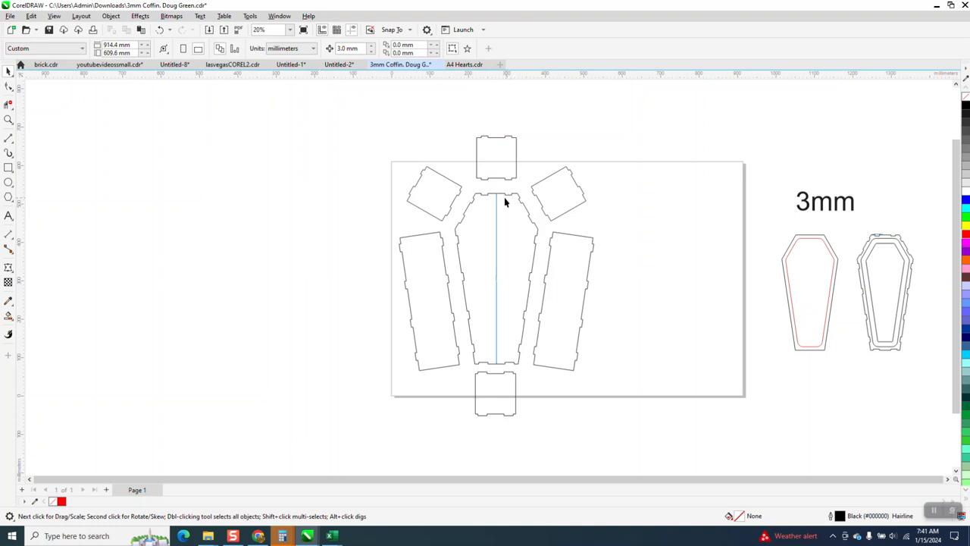
click(9, 119)
drag(476, 190, 530, 223)
scroll(531, 223, down, 2)
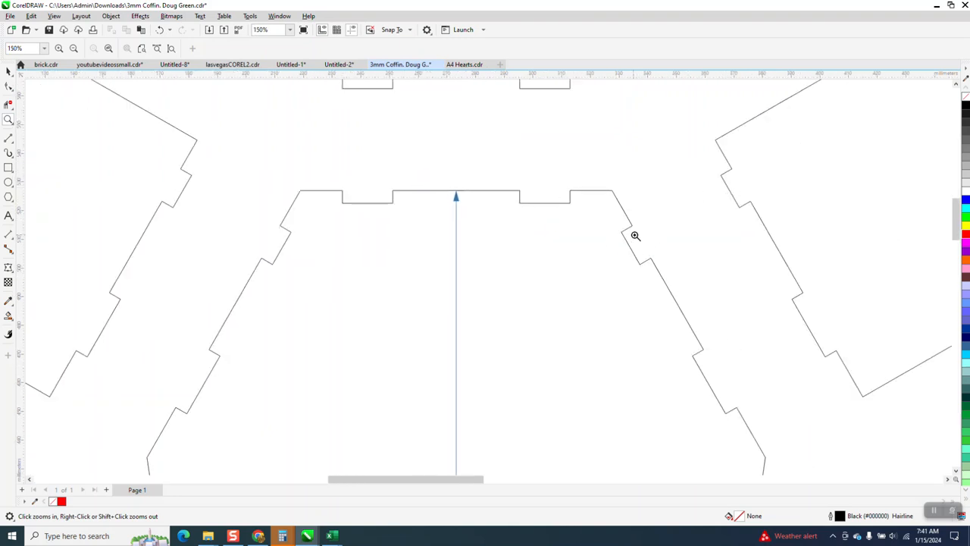
scroll(490, 162, down, 4)
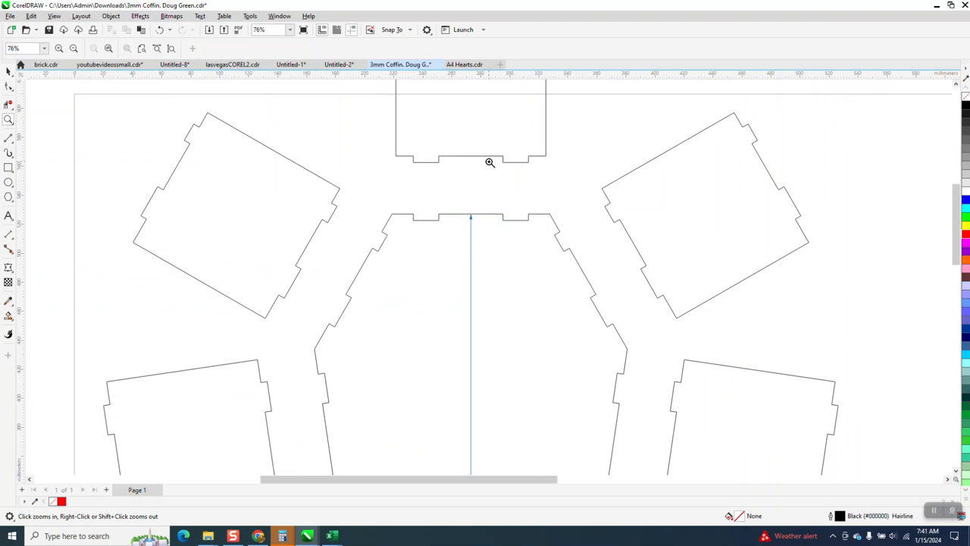
scroll(466, 303, down, 2)
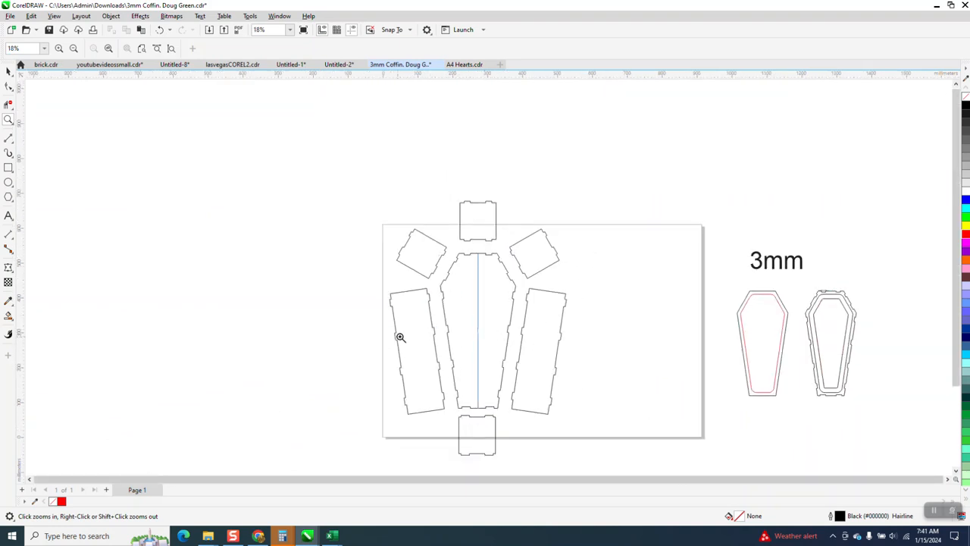
Step: Delete the upper end panel, the long side panel right of the base and the small shoulder panel above it
click(8, 72)
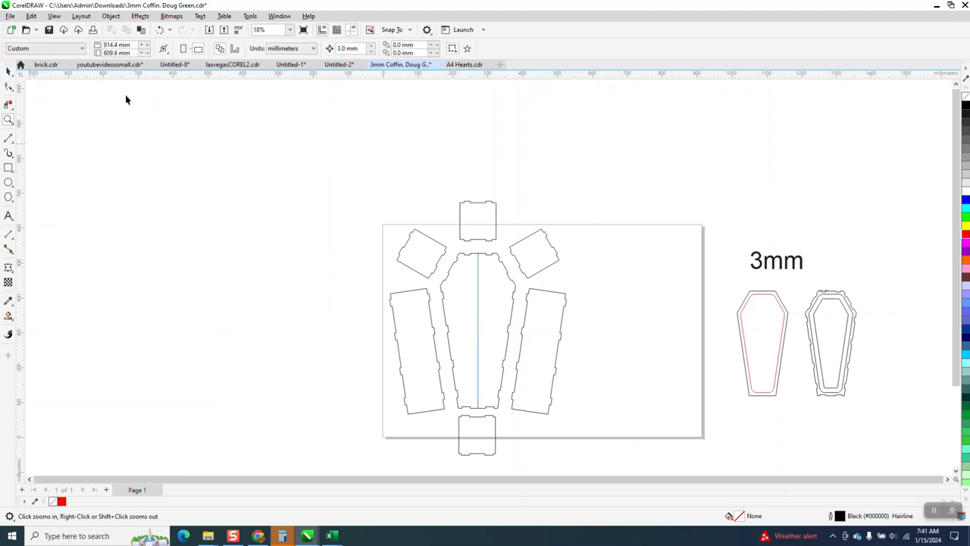
click(478, 207)
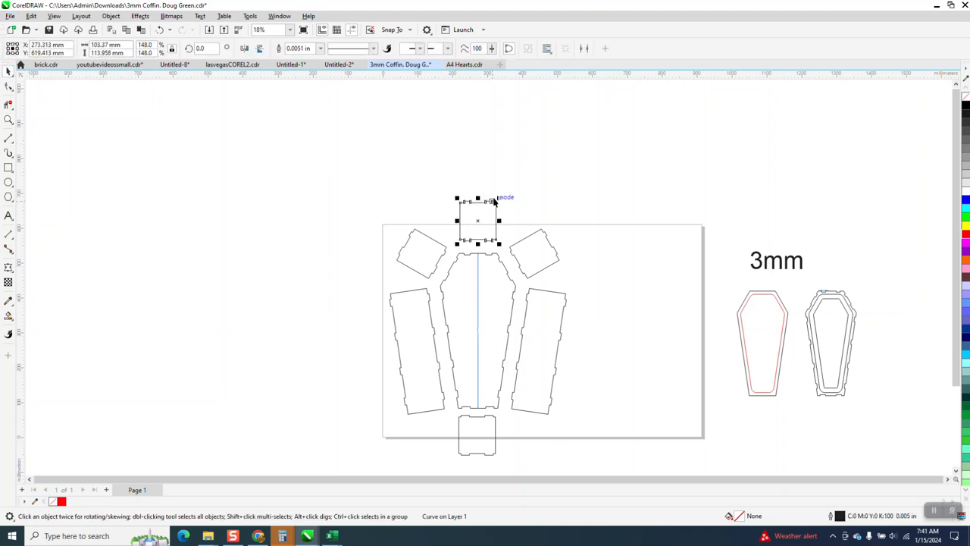
key(Delete)
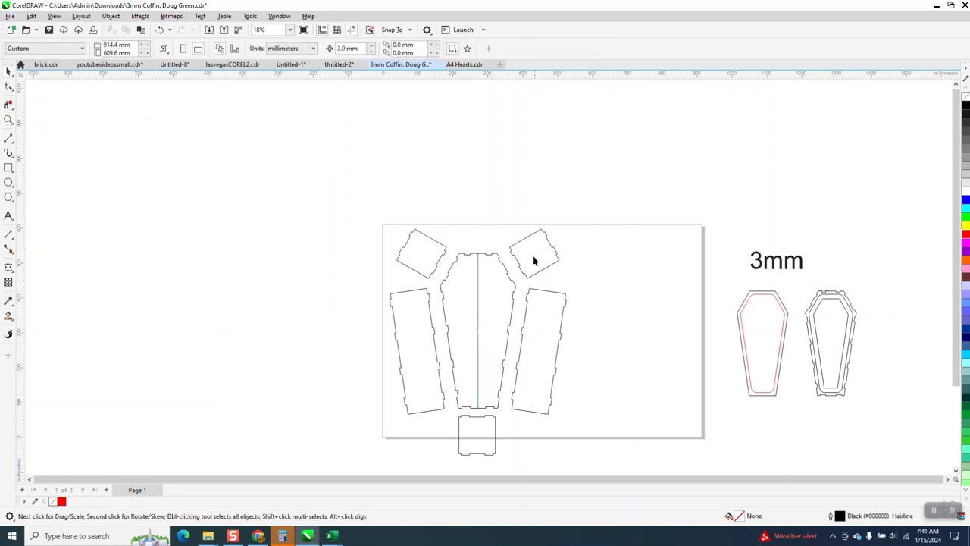
click(532, 330)
key(Delete)
click(531, 258)
key(Delete)
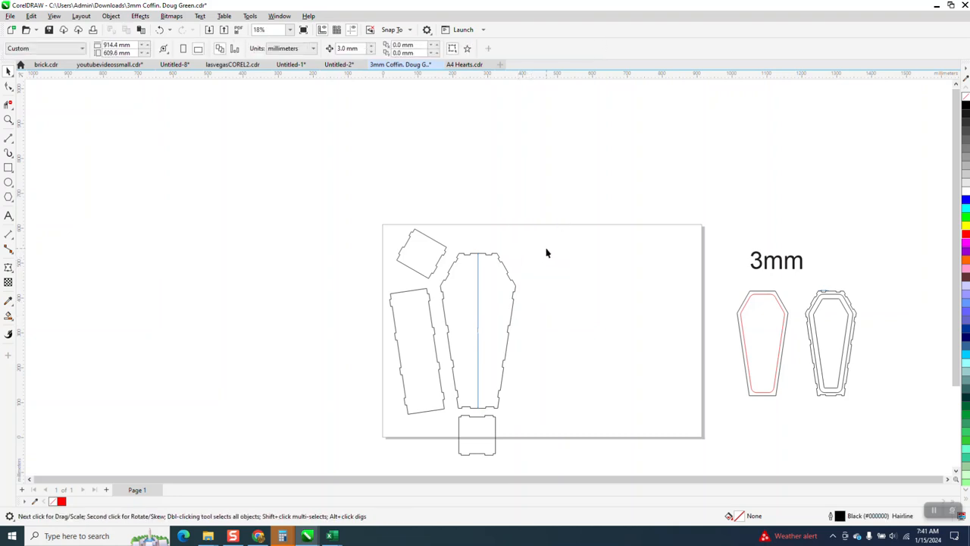
Step: Move the remaining shoulder panel, long side panel and lower end panel off the page to its left
scroll(532, 251, down, 1)
drag(429, 237, 329, 183)
drag(446, 307, 339, 250)
drag(493, 394, 347, 351)
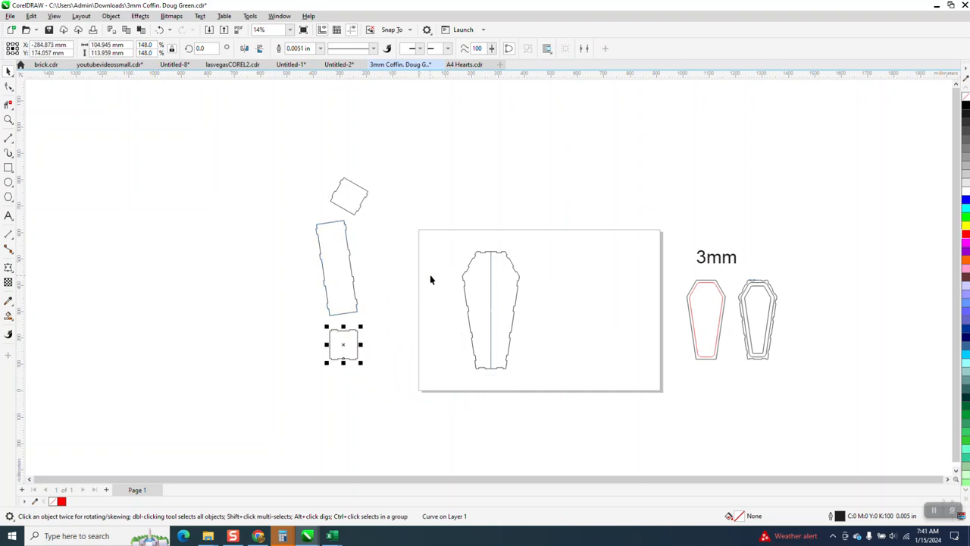
Step: Draw a horizontal 2-point reference line about 176 mm long leftwards from the shoulder panel's lowest corner
click(8, 119)
drag(270, 151, 616, 407)
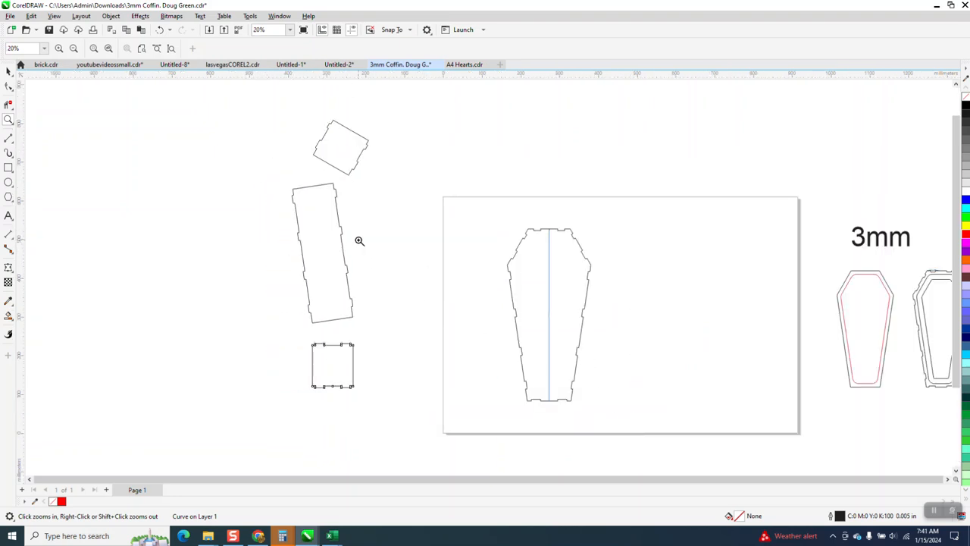
drag(206, 99, 522, 230)
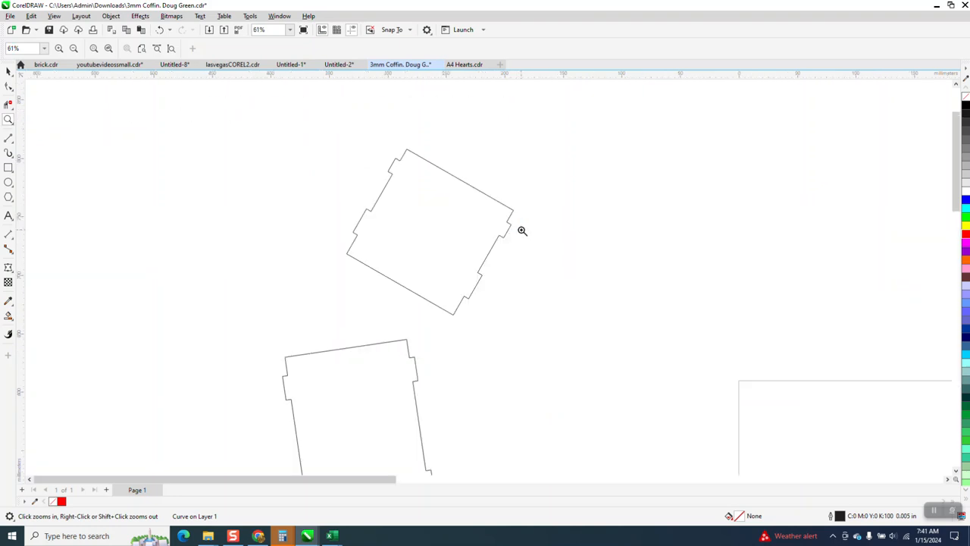
click(12, 146)
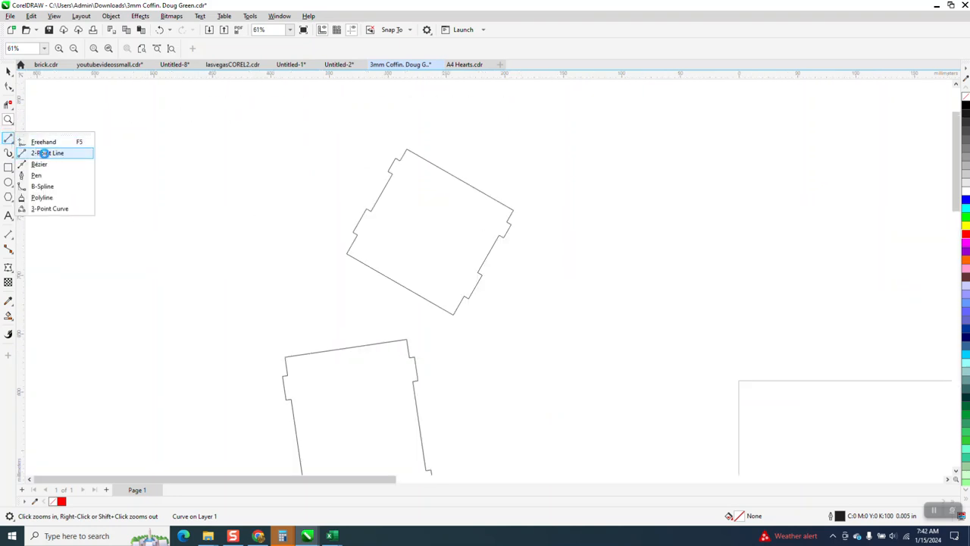
click(43, 152)
drag(476, 276, 280, 328)
key(Delete)
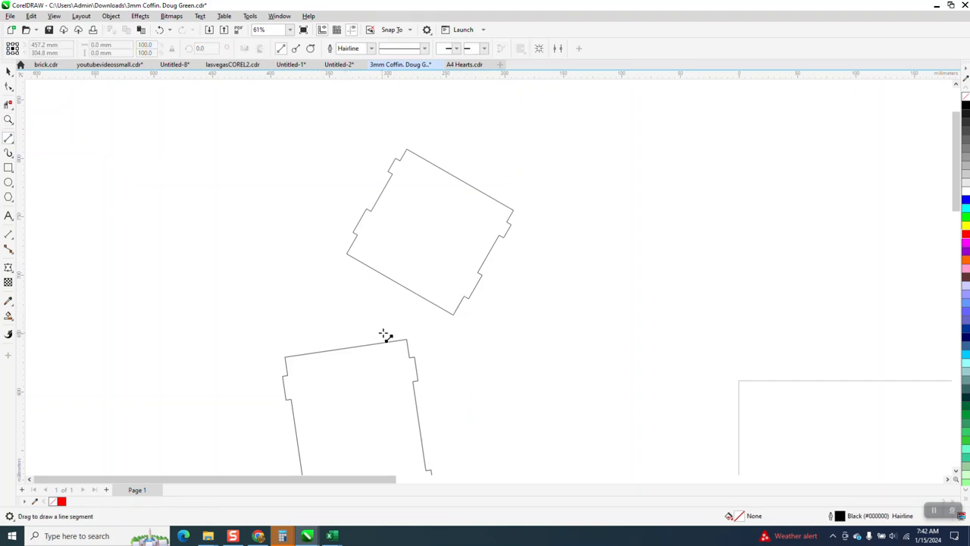
drag(455, 314, 249, 315)
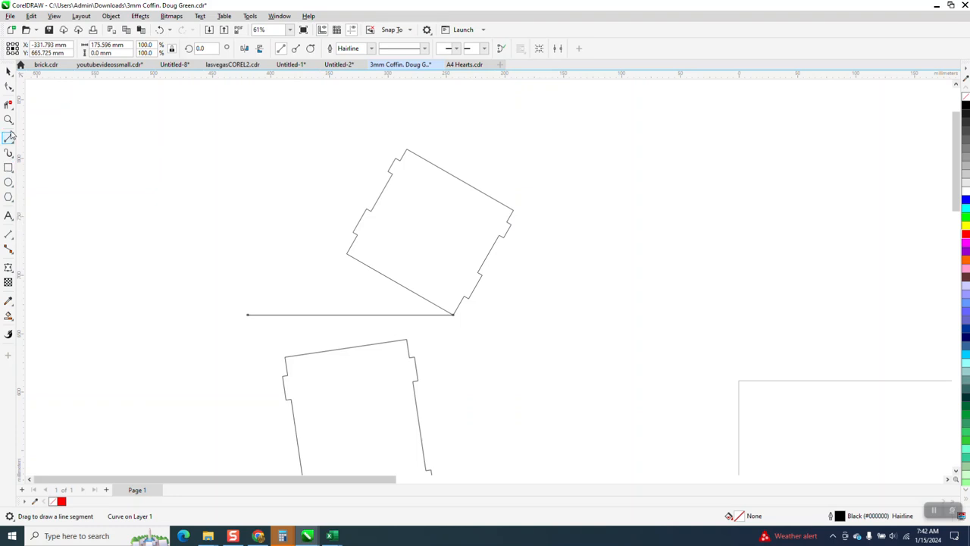
Step: Rotate the shoulder panel about its lowest corner until its lower edge lies along the horizontal reference line
click(14, 76)
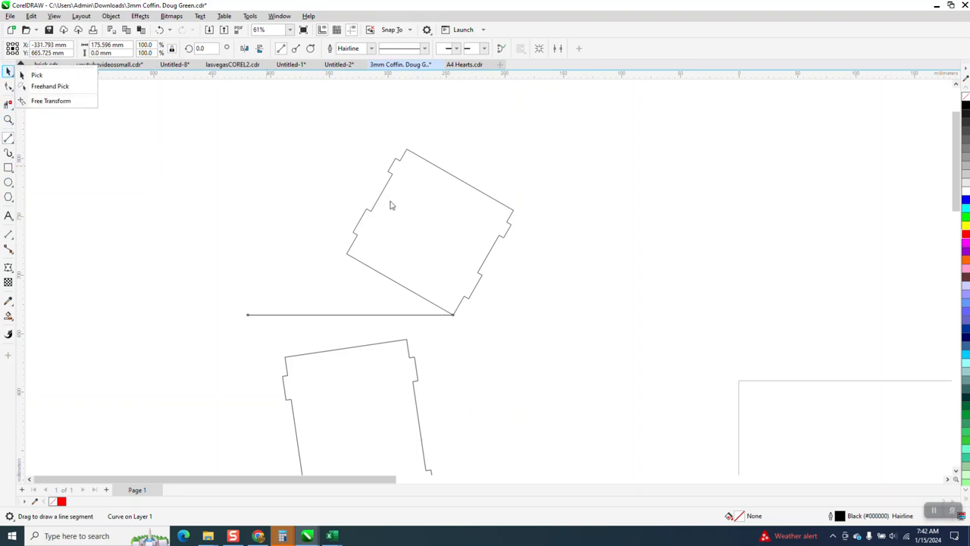
click(37, 75)
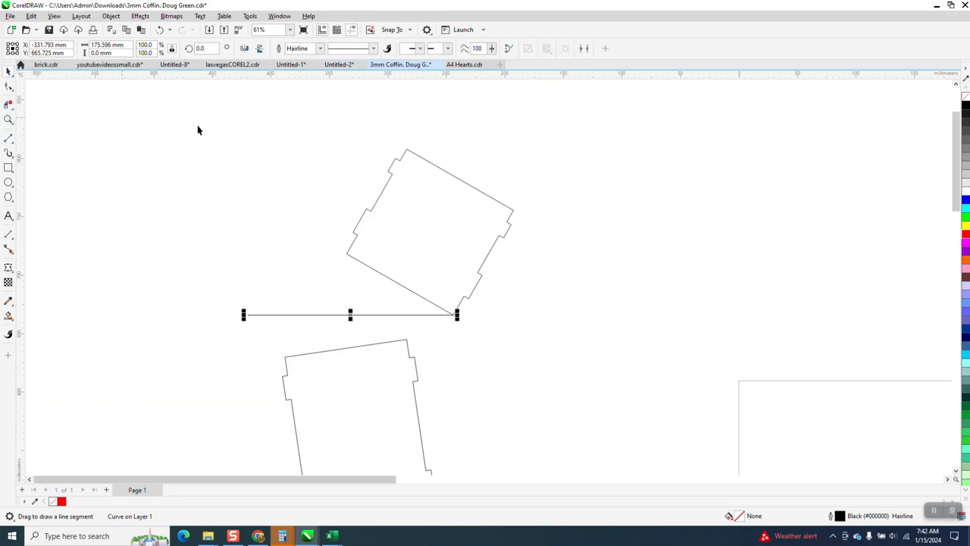
click(404, 216)
drag(430, 230, 399, 193)
click(159, 29)
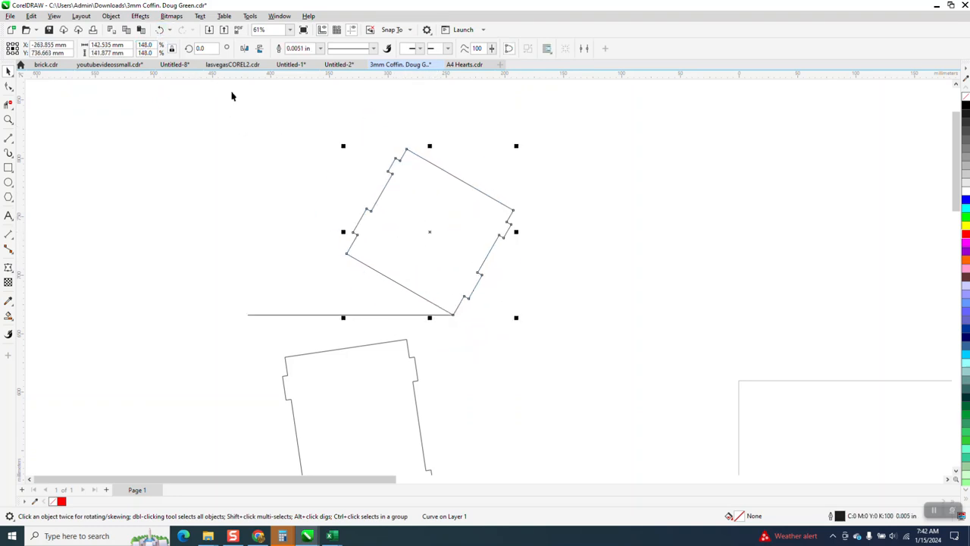
click(431, 233)
drag(430, 233, 453, 315)
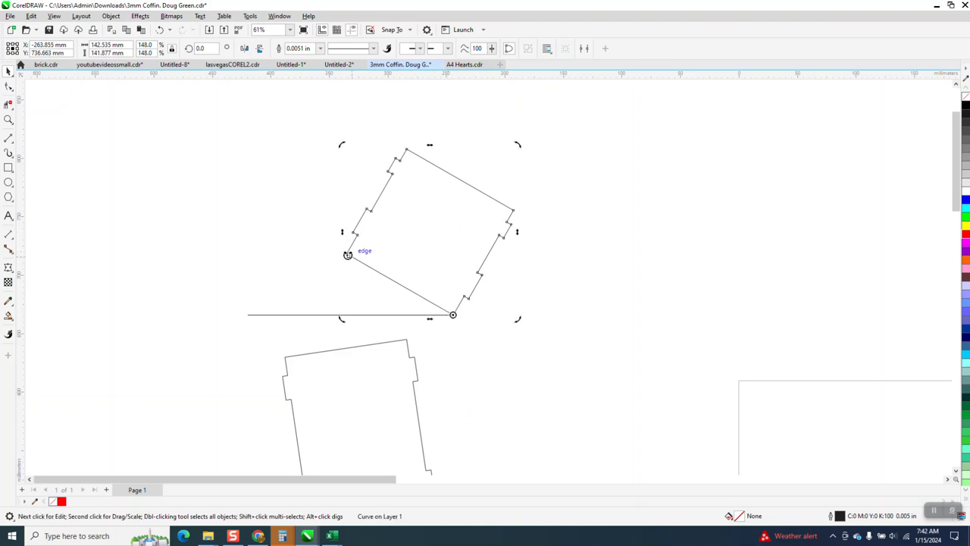
drag(348, 252, 328, 312)
scroll(289, 305, down, 1)
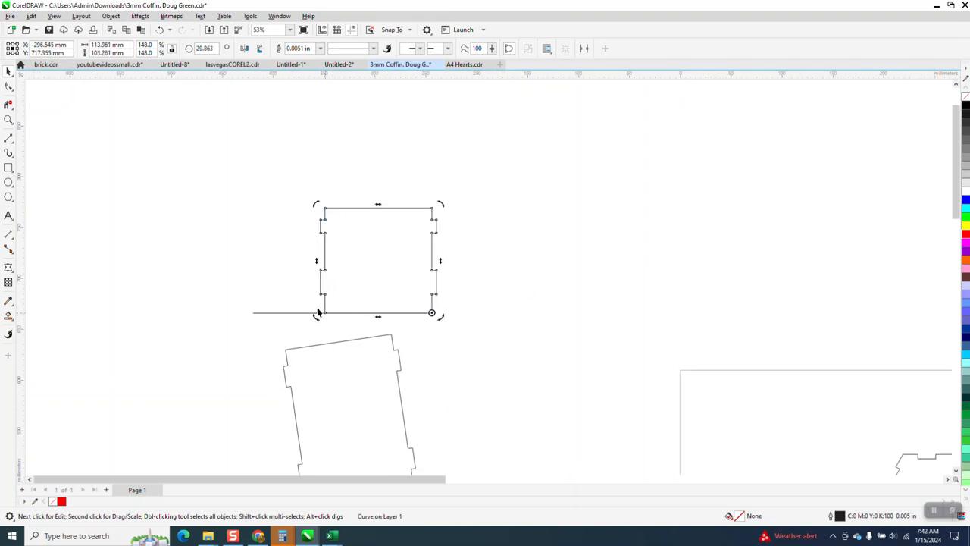
Step: Move the shoulder panel up off the reference line and the tilted long side panel to the left of it
drag(353, 245, 338, 149)
scroll(303, 121, down, 5)
drag(334, 307, 230, 227)
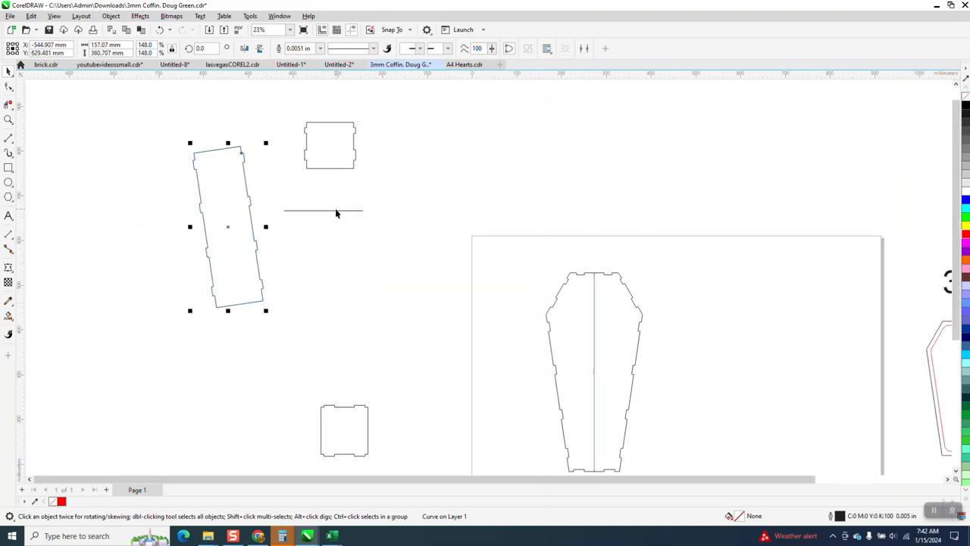
Step: Snap the horizontal reference line to the long side panel's upper right corner, and delete the line
click(361, 220)
drag(362, 216, 243, 145)
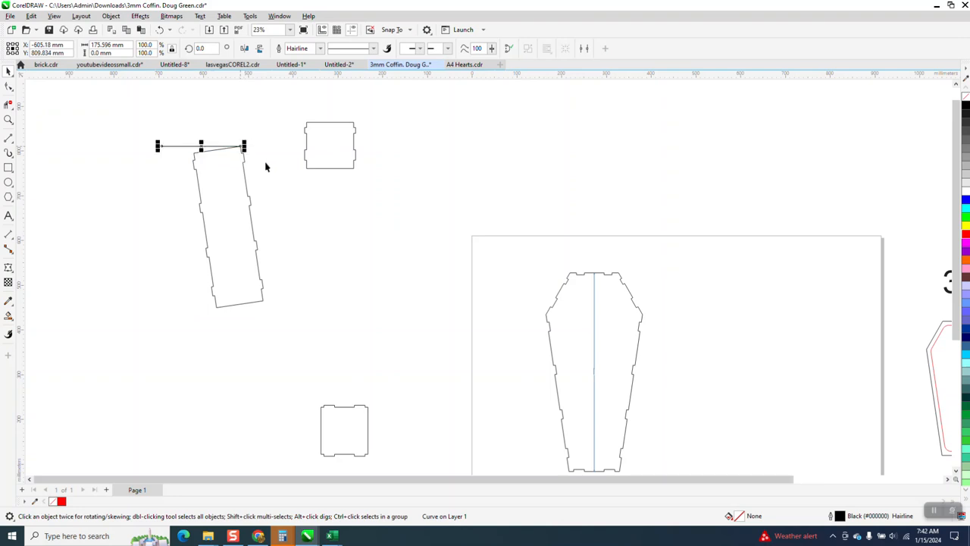
click(8, 119)
drag(143, 134, 480, 390)
right_click(389, 377)
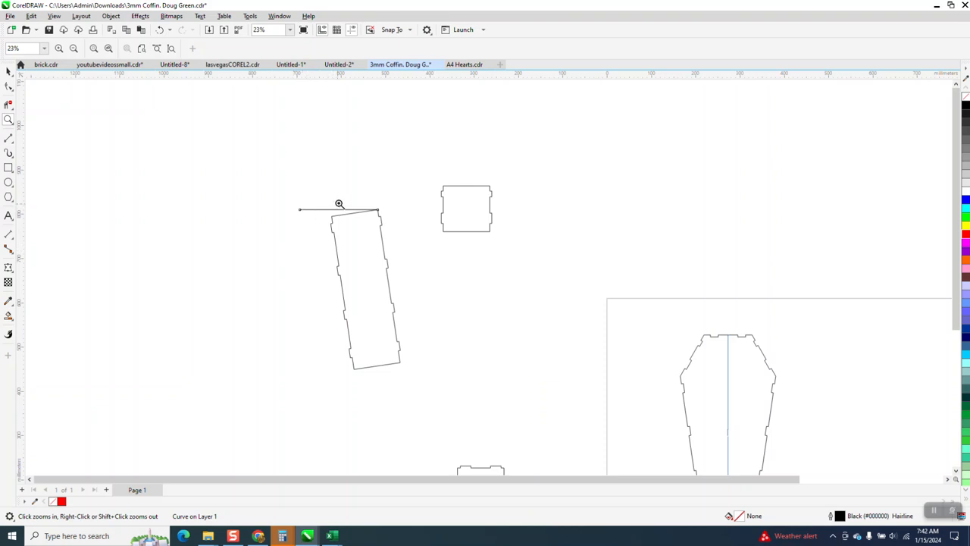
key(Delete)
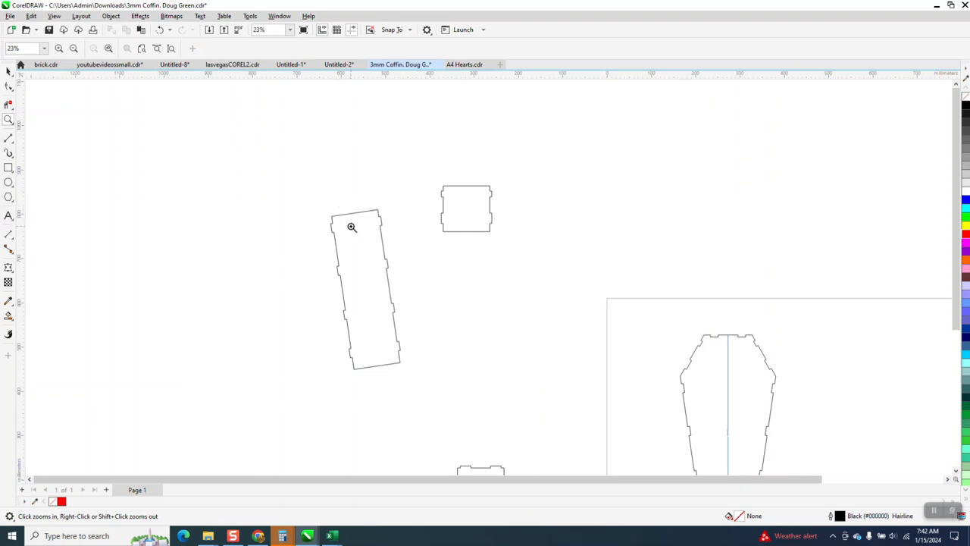
Step: Draw a vertical 2-point reference line about 421 mm long upwards from the long side panel's lower left corner
click(13, 144)
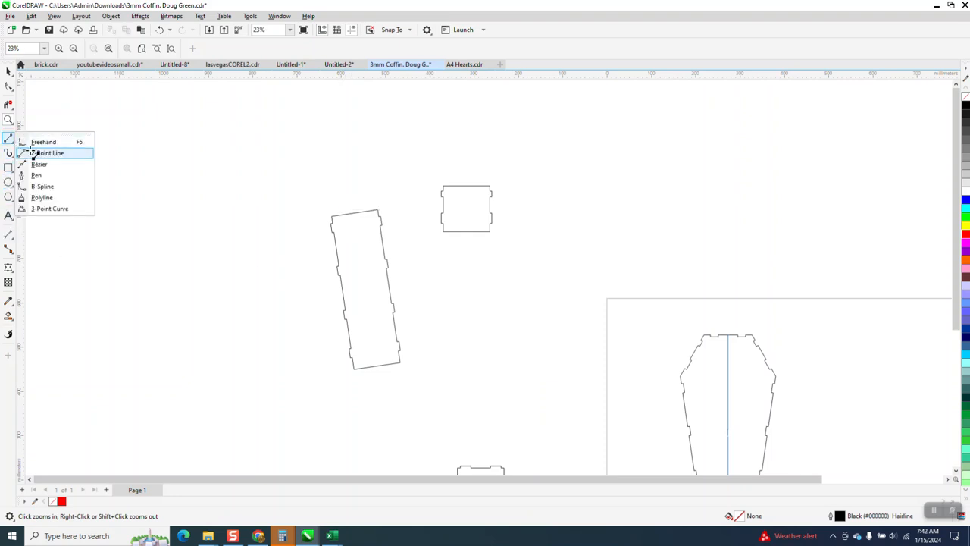
click(47, 152)
drag(354, 368, 355, 183)
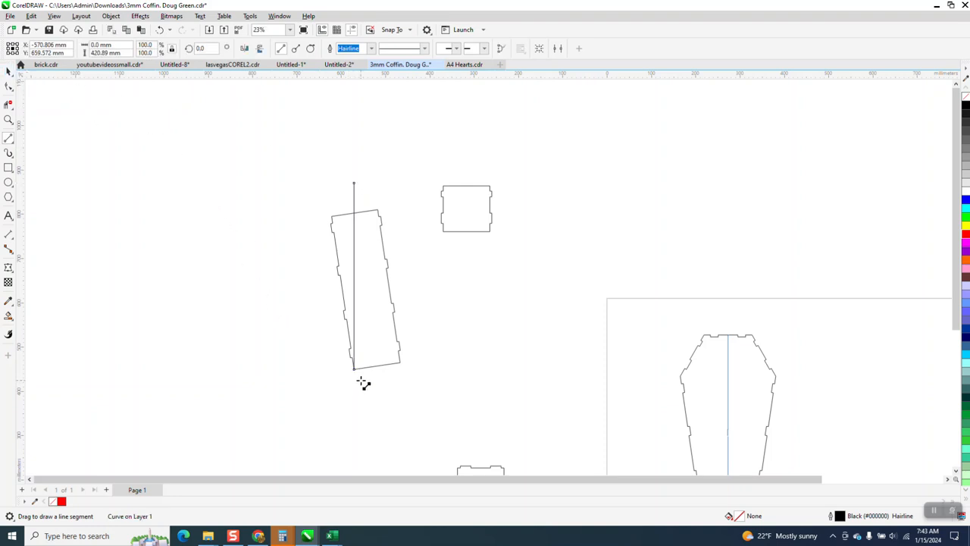
Step: Add an angular dimension between the vertical reference line and the long side panel's left edge
click(8, 119)
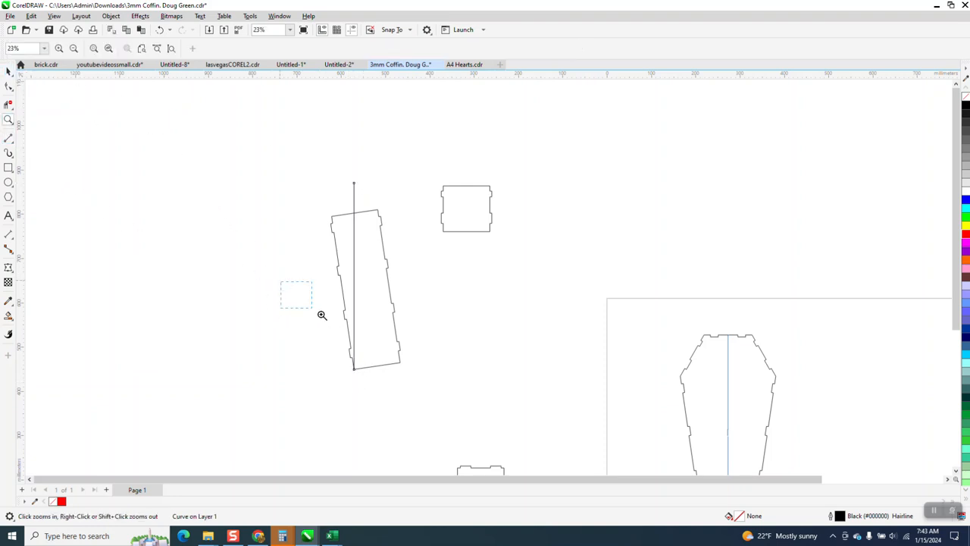
drag(302, 302, 431, 399)
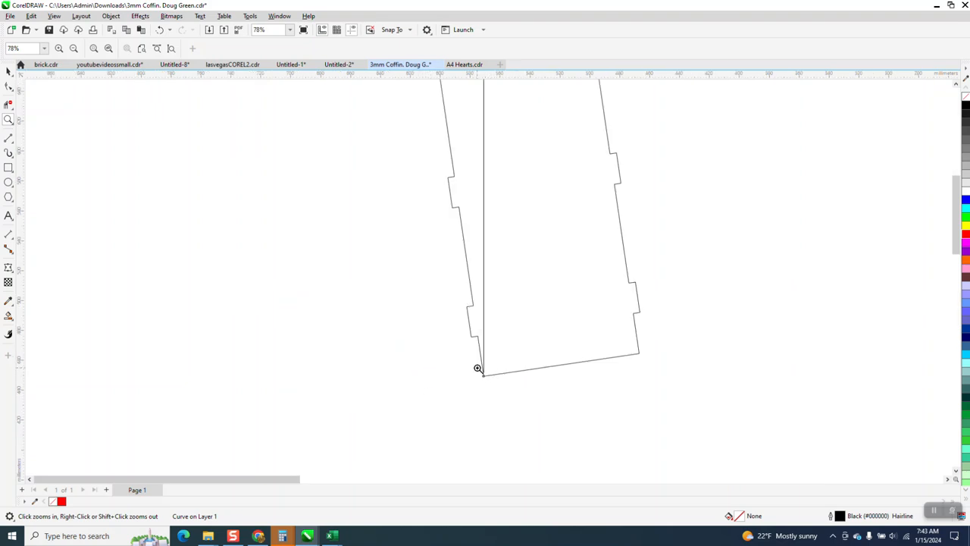
drag(479, 369, 503, 388)
scroll(446, 314, down, 5)
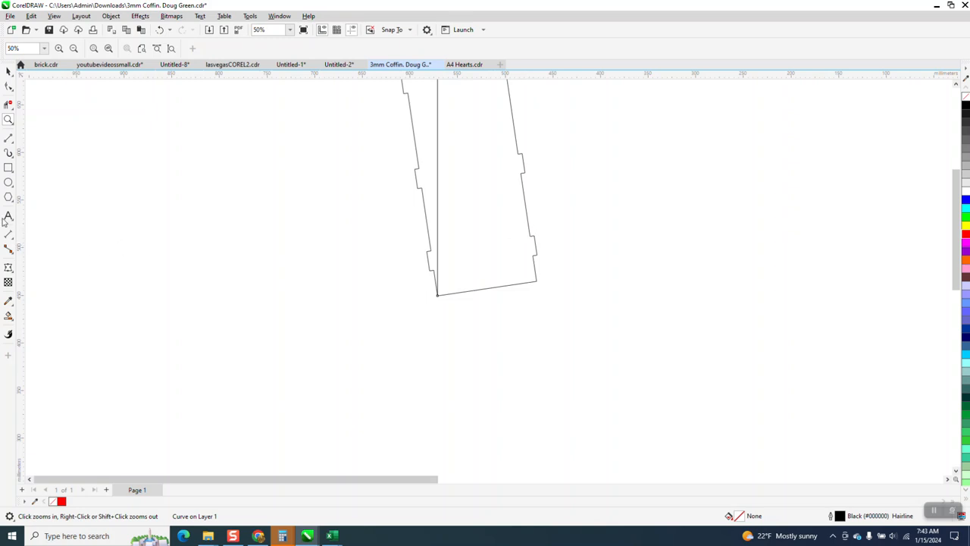
click(15, 242)
click(69, 259)
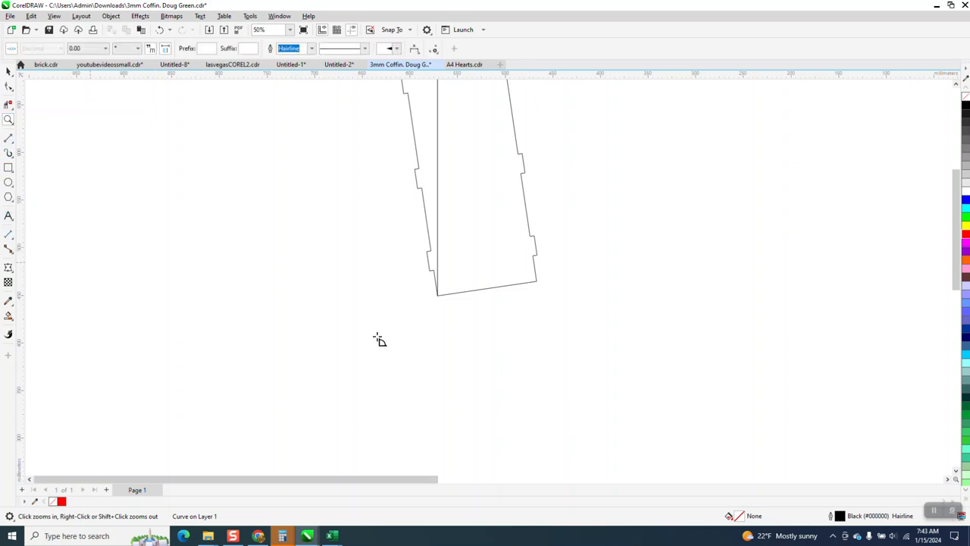
drag(438, 296, 438, 188)
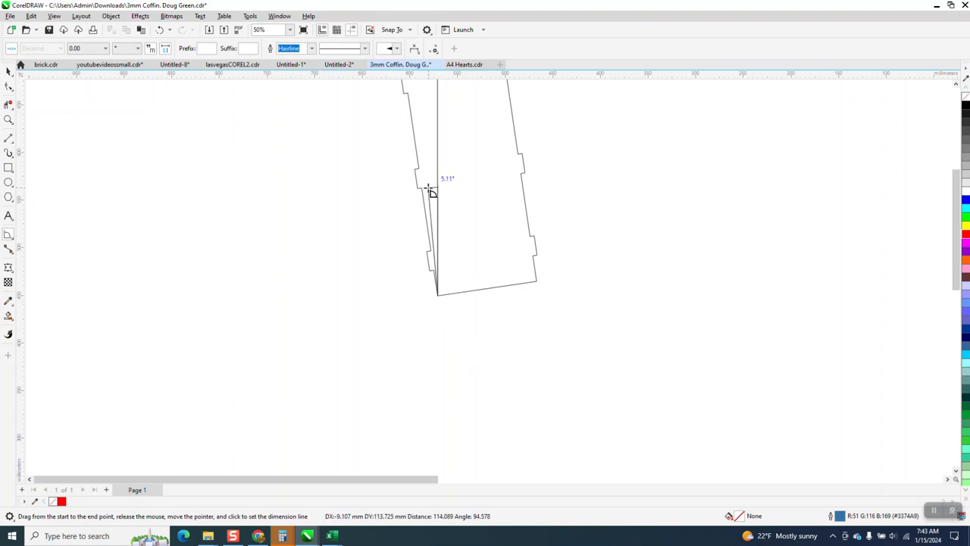
click(422, 189)
click(422, 189)
drag(405, 174, 452, 215)
scroll(401, 254, down, 4)
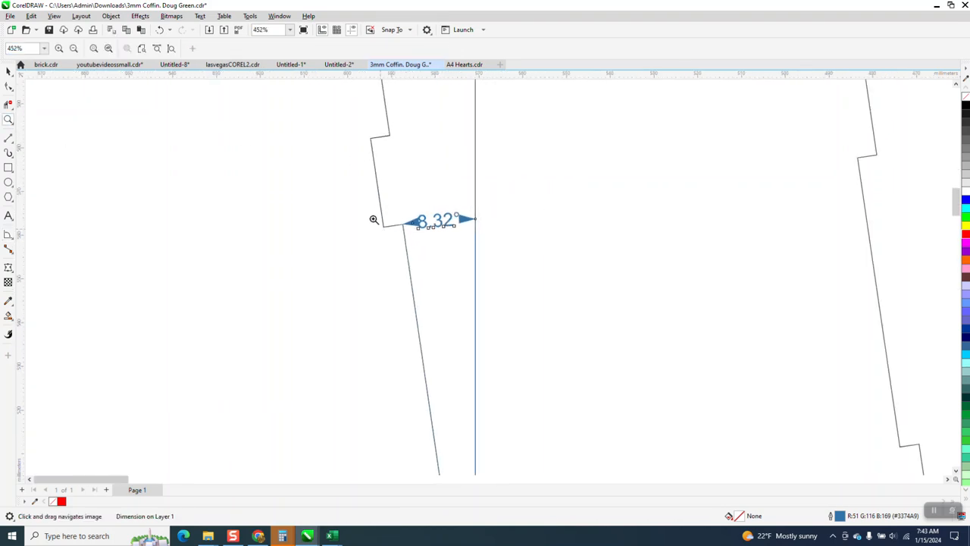
scroll(378, 223, down, 8)
Step: Rotate the long side panel by -8.32° to stand it upright
key(space)
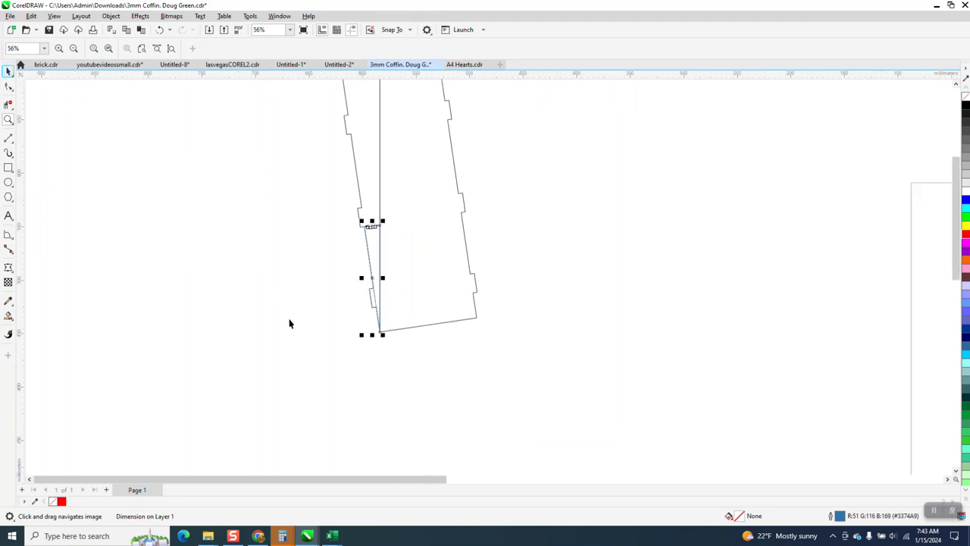
scroll(299, 319, down, 2)
click(415, 263)
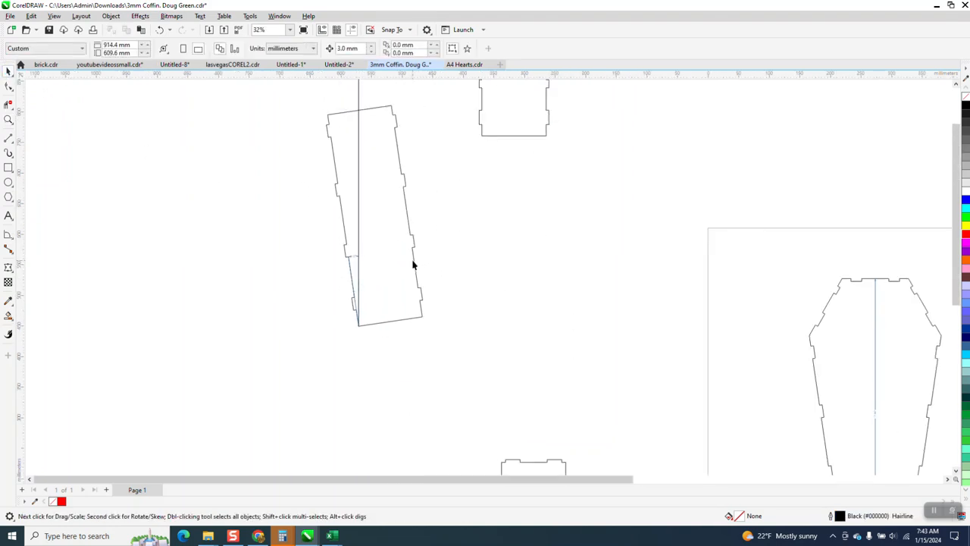
click(413, 264)
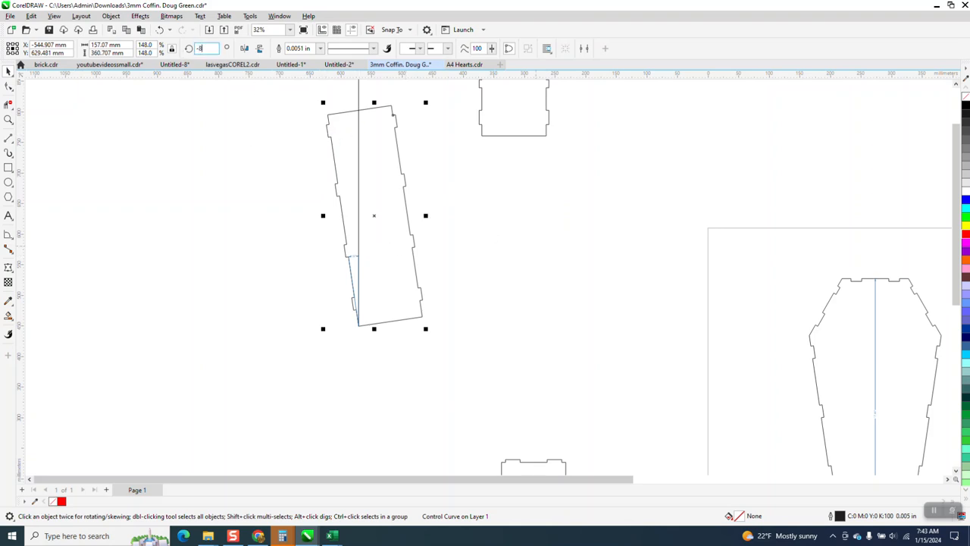
key(Return)
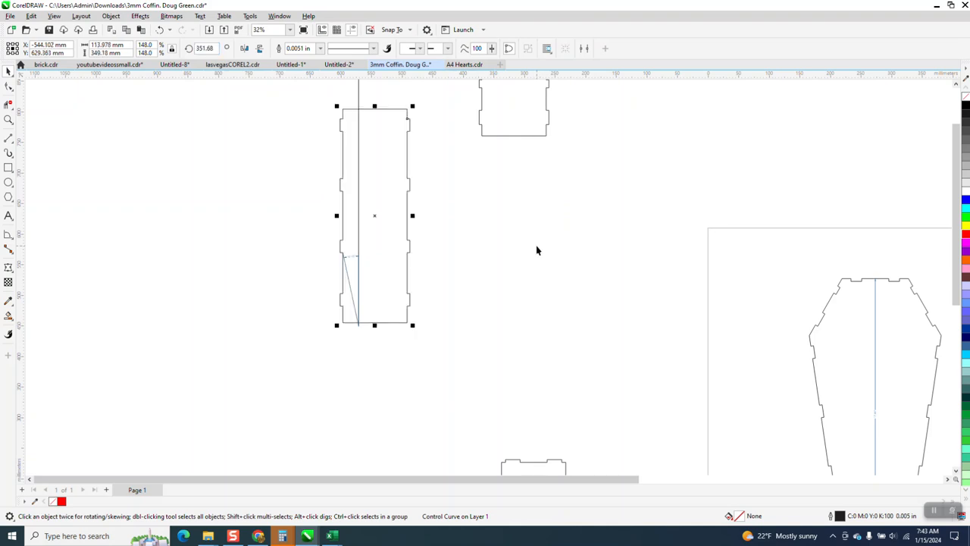
Step: Delete the angular dimension and move the vertical reference line off the long side panel to its left
click(470, 249)
click(352, 296)
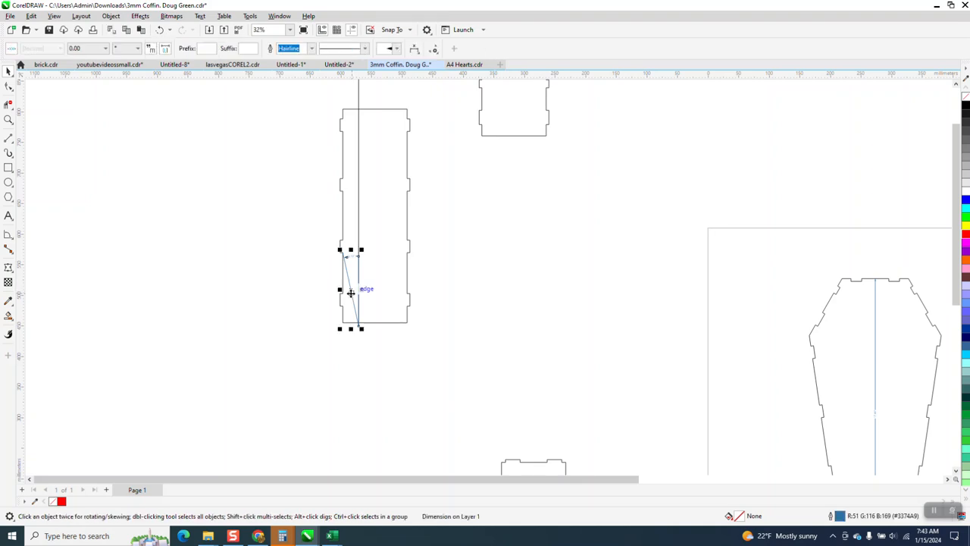
click(363, 301)
scroll(364, 300, down, 1)
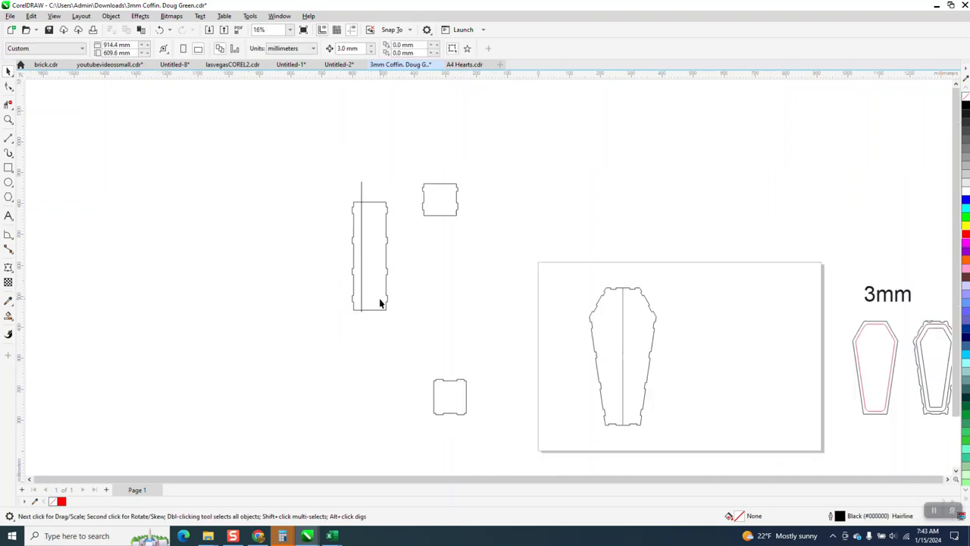
click(362, 198)
drag(363, 198, 250, 205)
scroll(360, 314, down, 1)
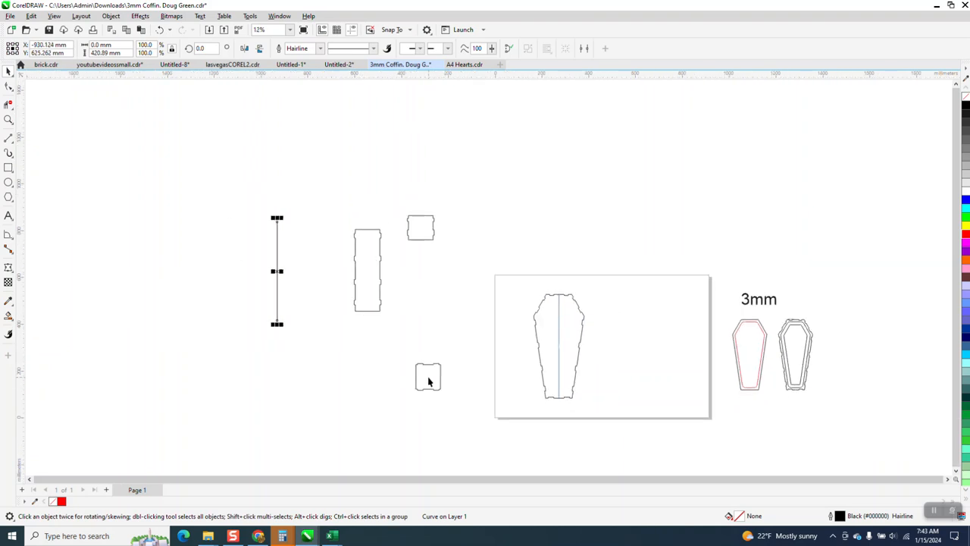
Step: Place the end panel and shoulder panel beside the long side panel, and delete the vertical reference line
drag(430, 382, 410, 302)
drag(405, 303, 401, 301)
drag(422, 225, 400, 273)
click(276, 263)
click(277, 263)
key(Delete)
Step: Measure the depth of the uppermost tab on the long side panel's right edge with a parallel dimension
click(8, 119)
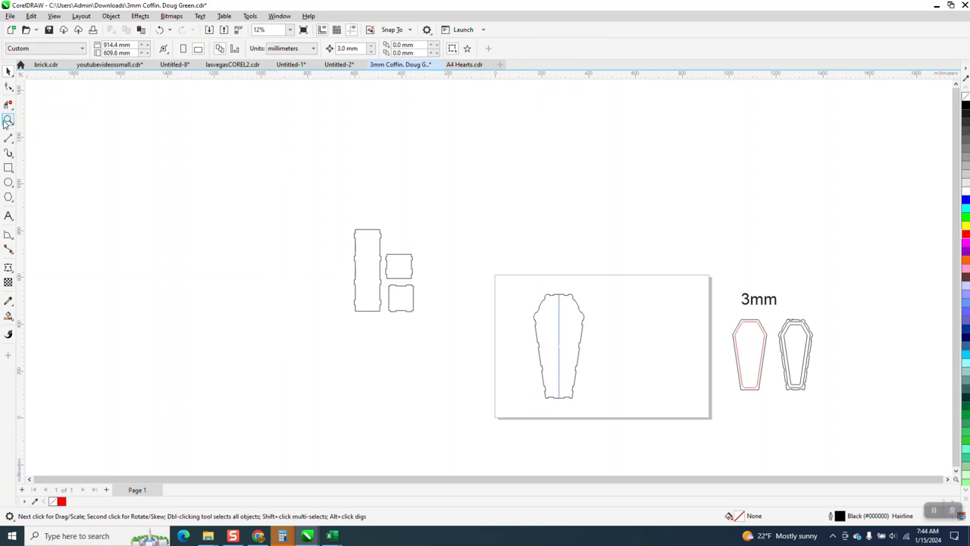
drag(335, 219, 473, 306)
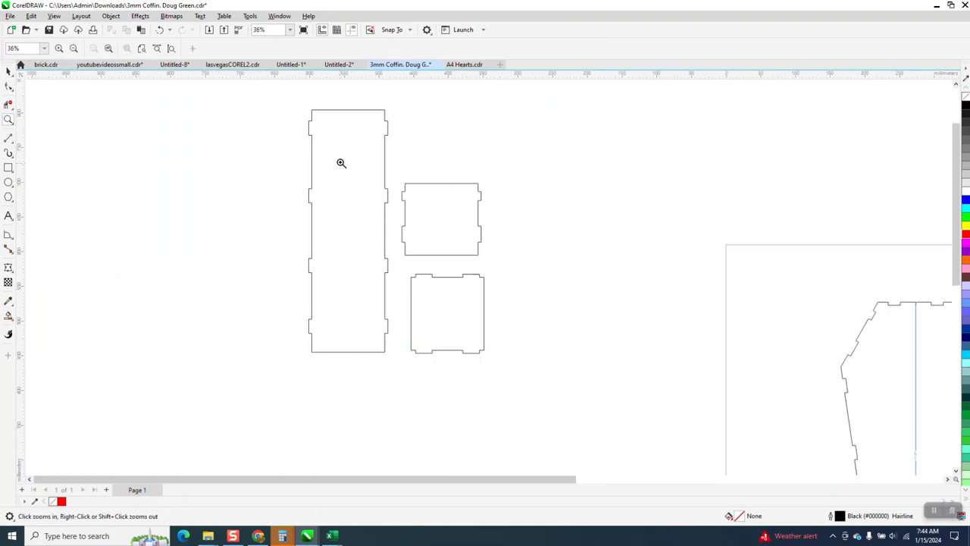
drag(542, 259, 539, 257)
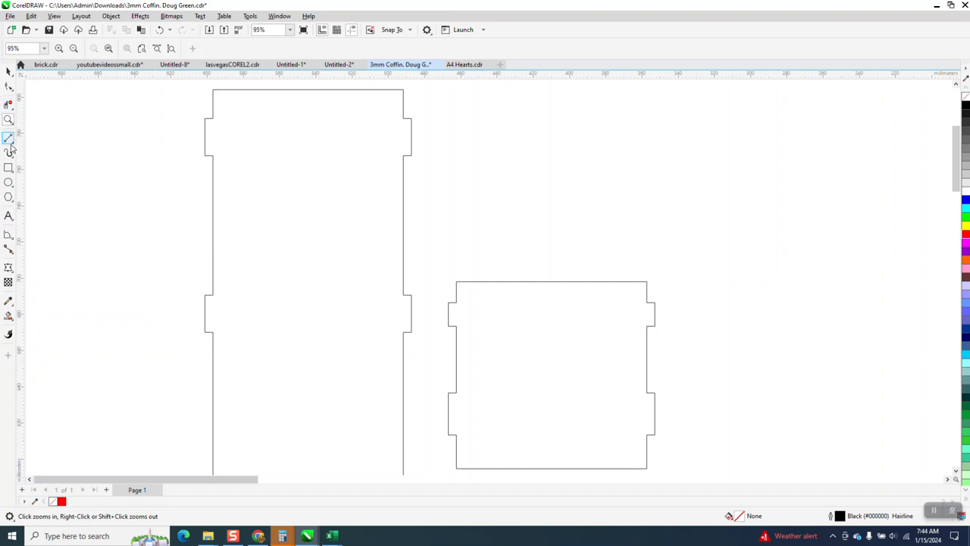
click(11, 236)
click(36, 236)
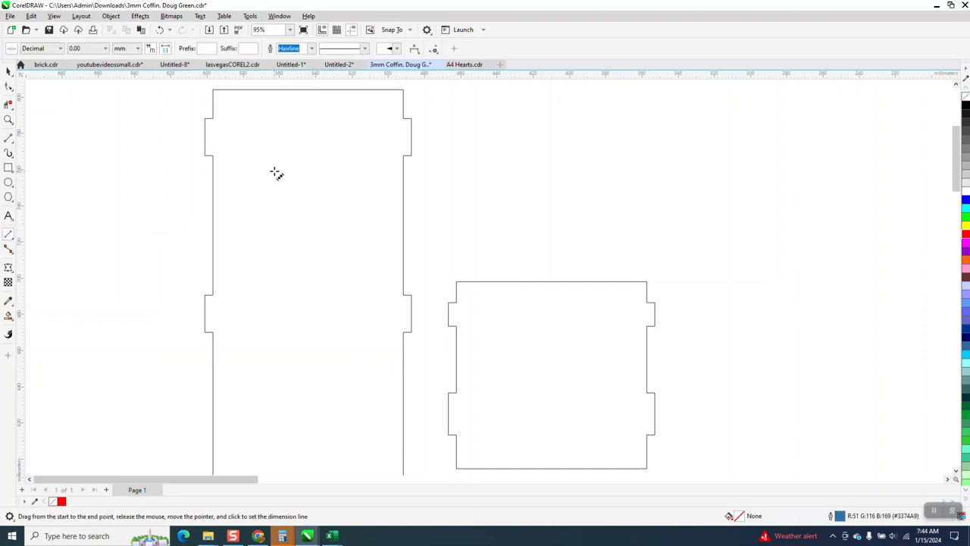
click(7, 120)
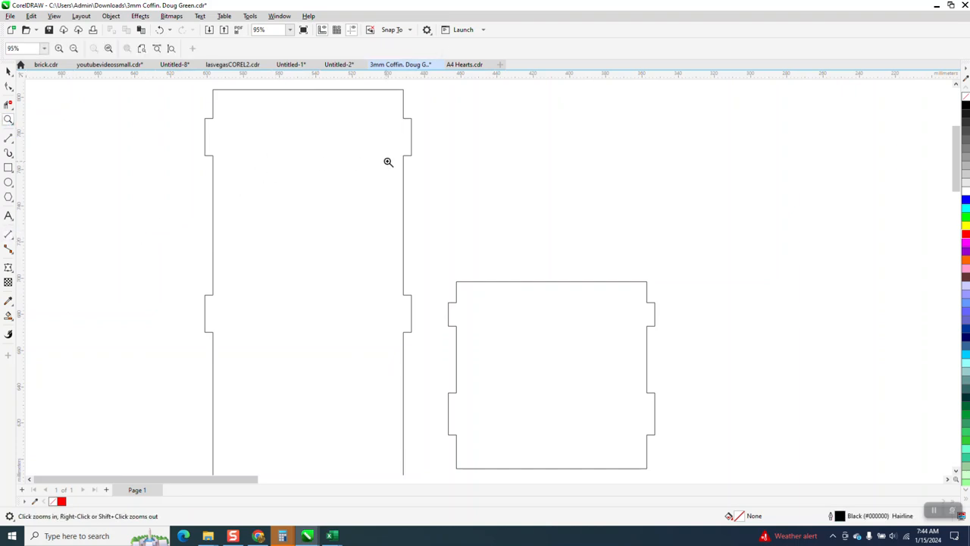
drag(441, 160, 461, 171)
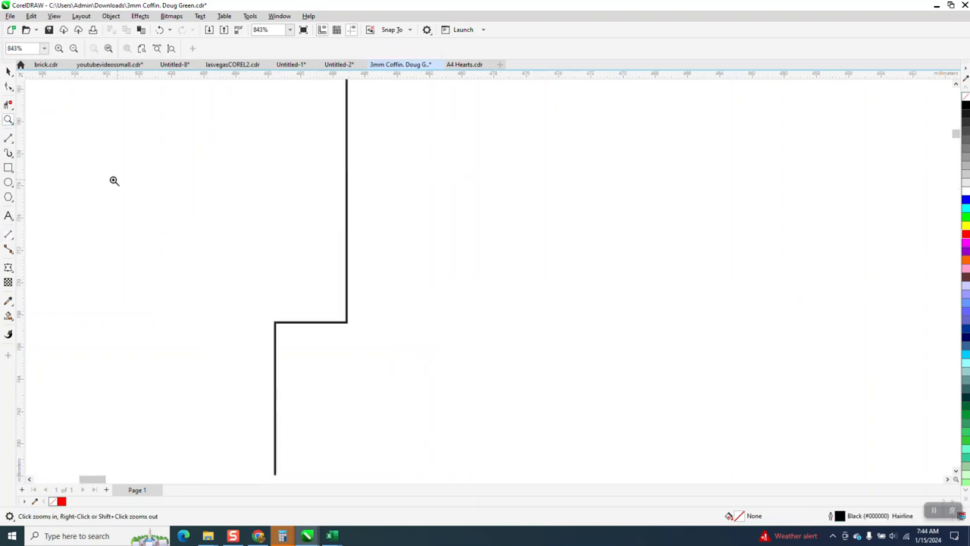
click(7, 236)
drag(348, 322, 275, 322)
click(269, 296)
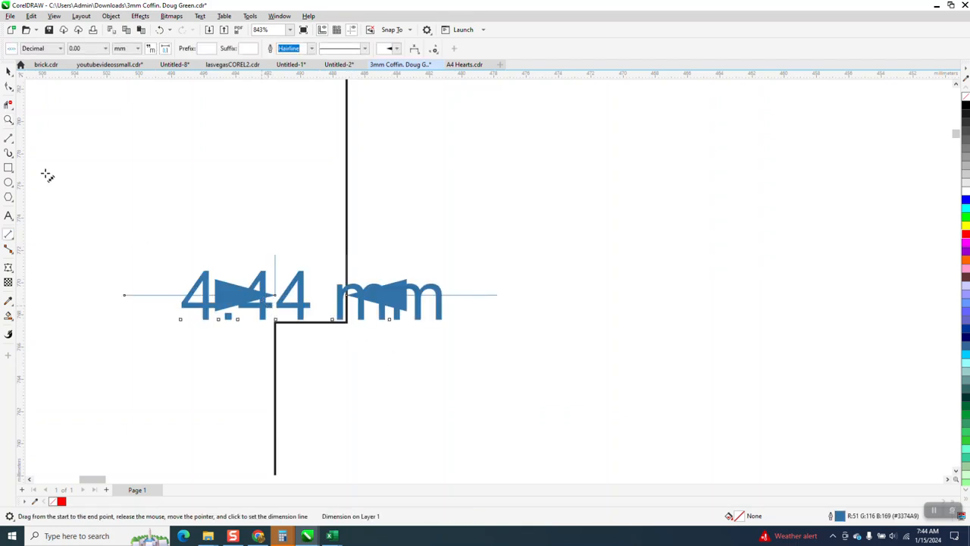
click(8, 71)
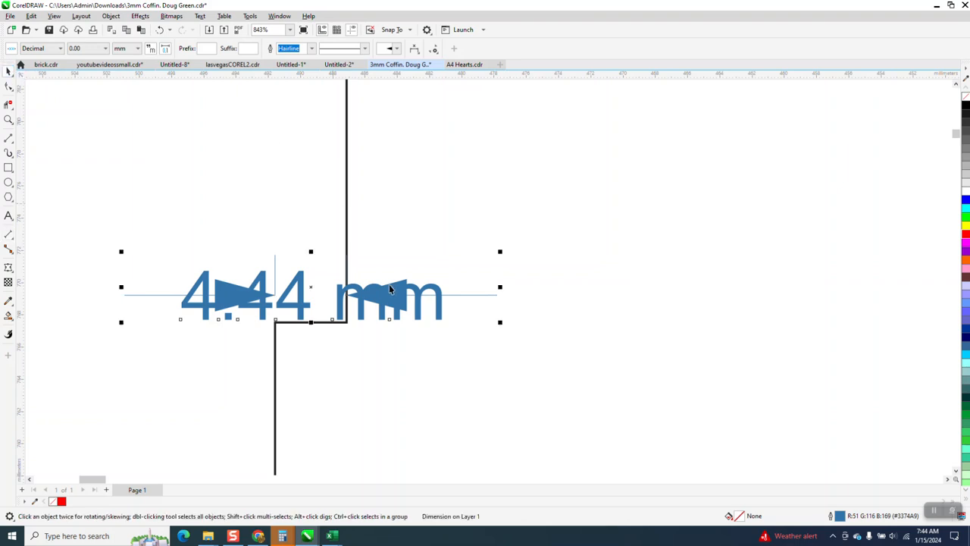
scroll(372, 284, down, 1)
scroll(490, 243, down, 2)
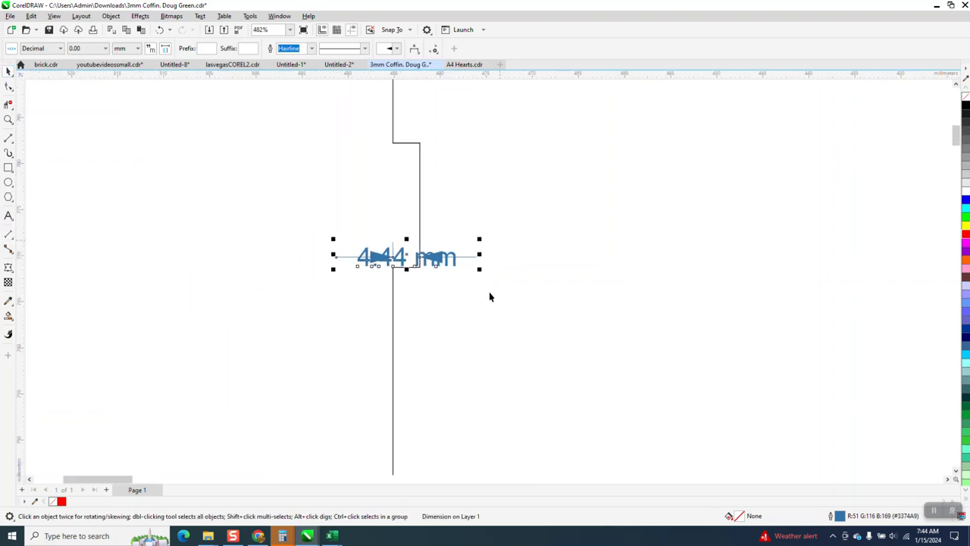
scroll(455, 299, down, 1)
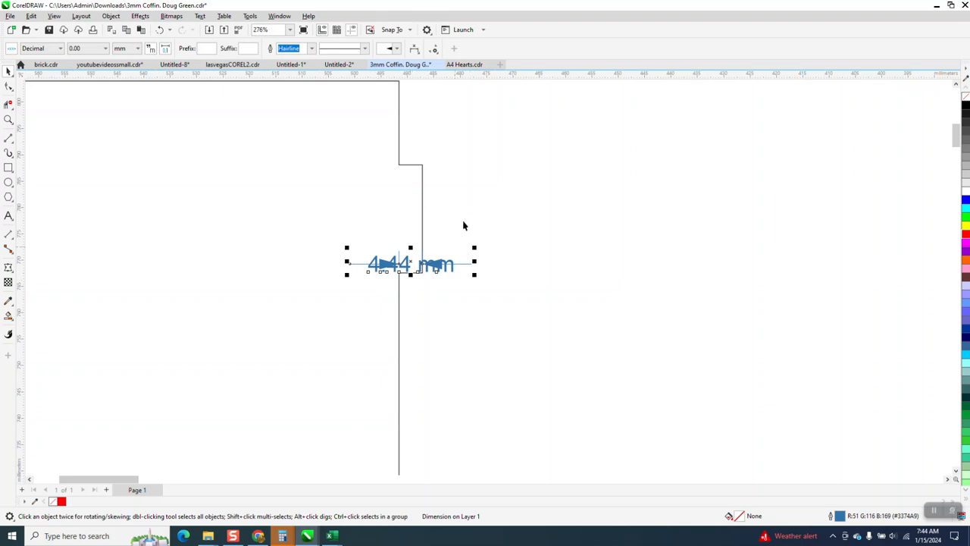
scroll(453, 249, down, 2)
Step: Set the nudge distance to 1.44 mm and delete the dimension on the long side panel's tab
click(435, 126)
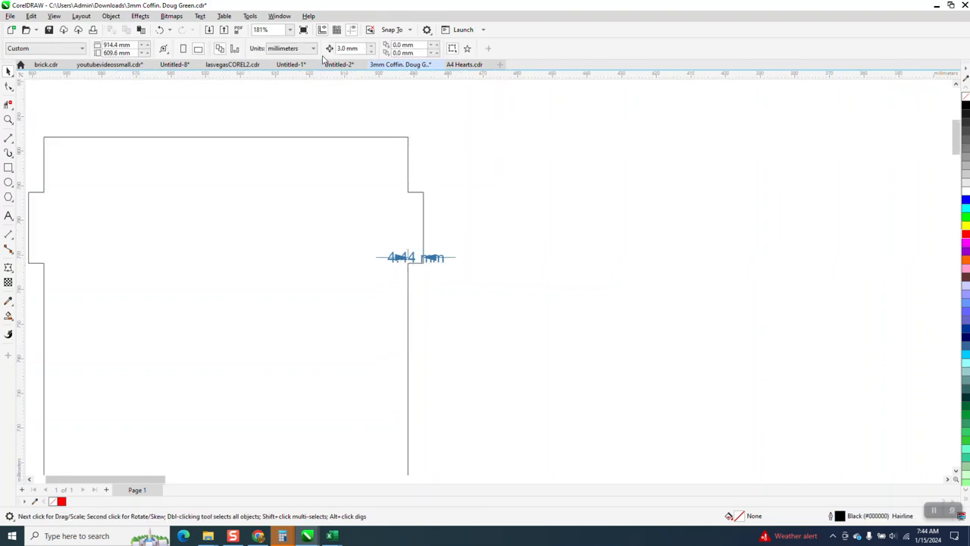
click(354, 50)
text(1)
click(423, 205)
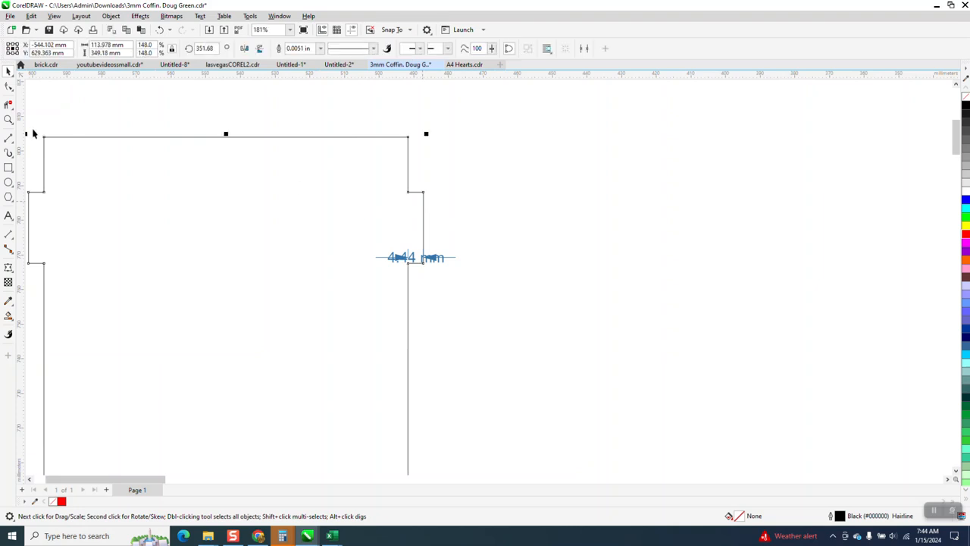
click(8, 87)
key(space)
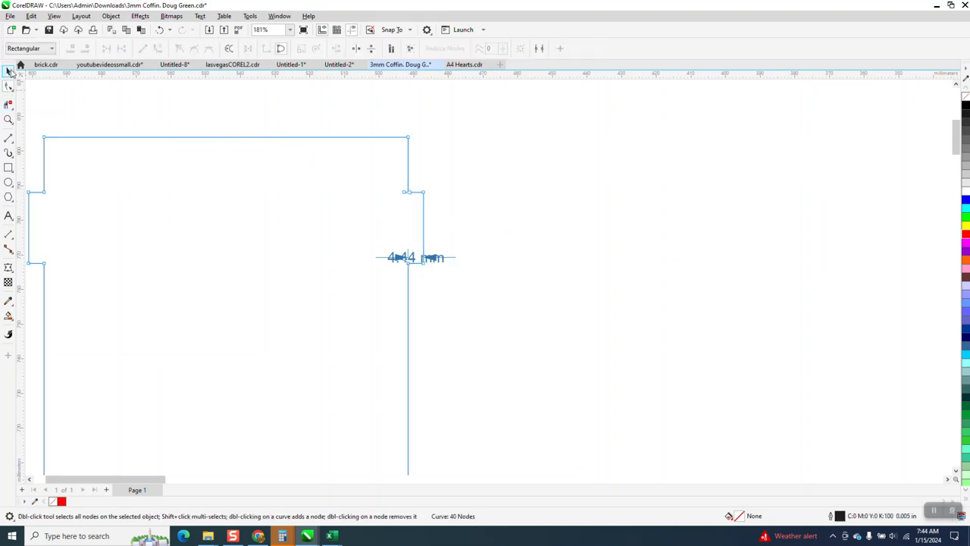
click(464, 236)
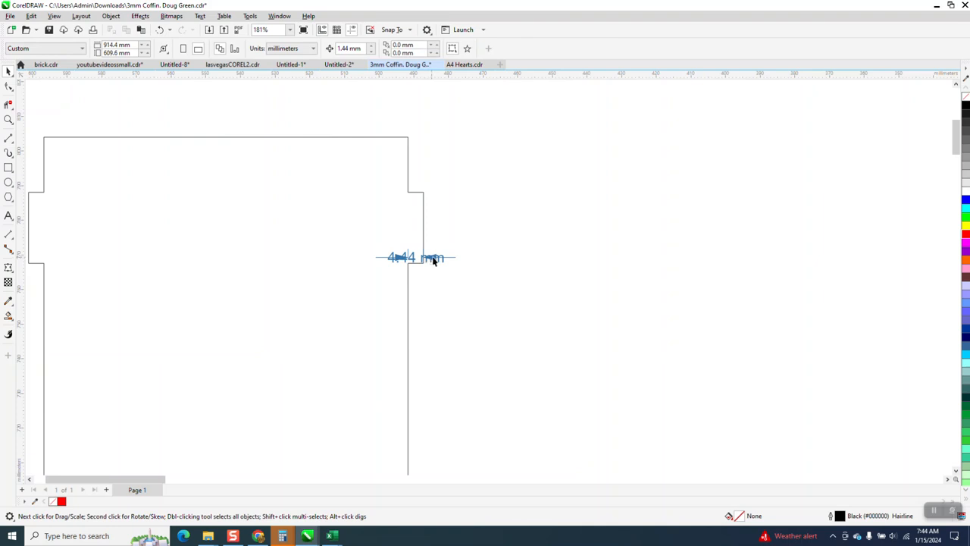
click(433, 259)
key(Delete)
Step: Move the outer nodes of the upper two tabs on the long side panel's right edge 1.44 mm inward
scroll(424, 178, down, 8)
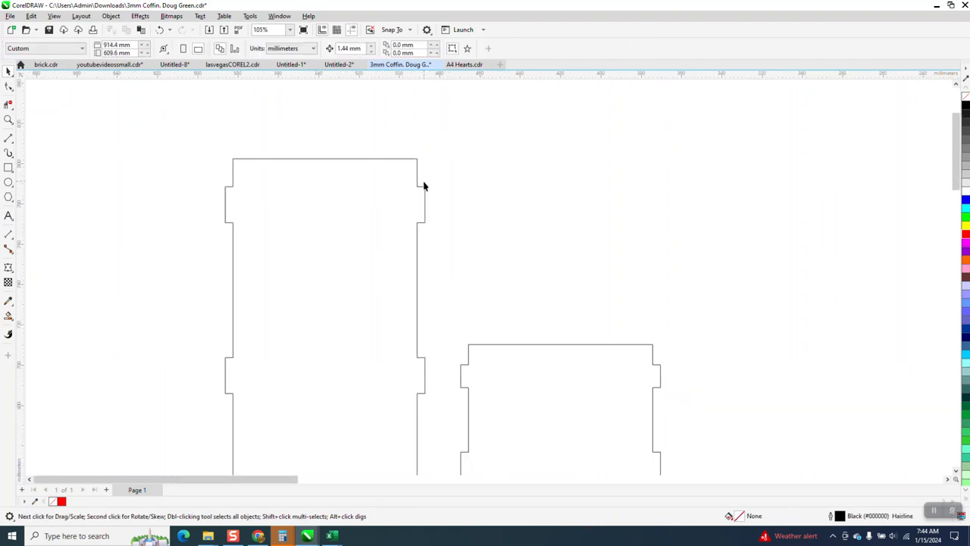
scroll(435, 276, down, 1)
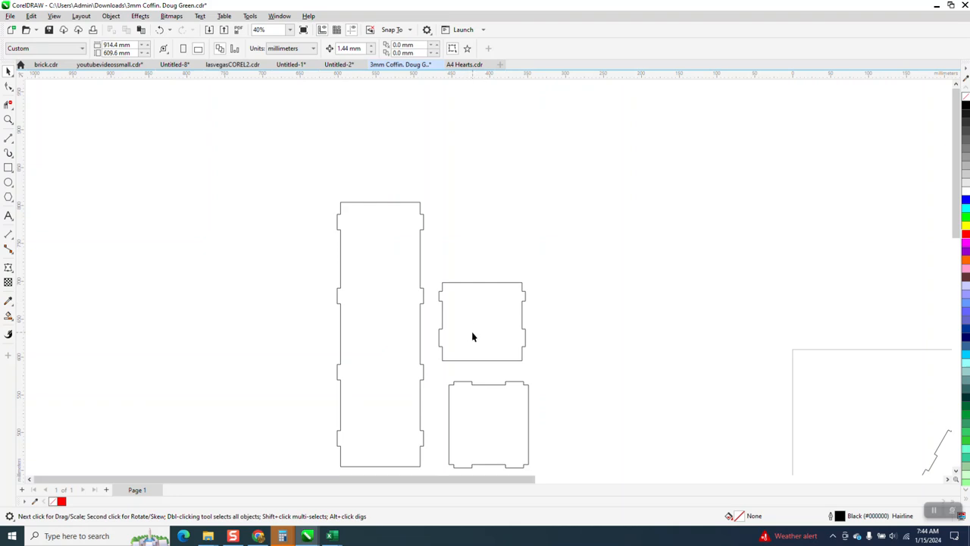
click(8, 119)
drag(390, 198, 486, 336)
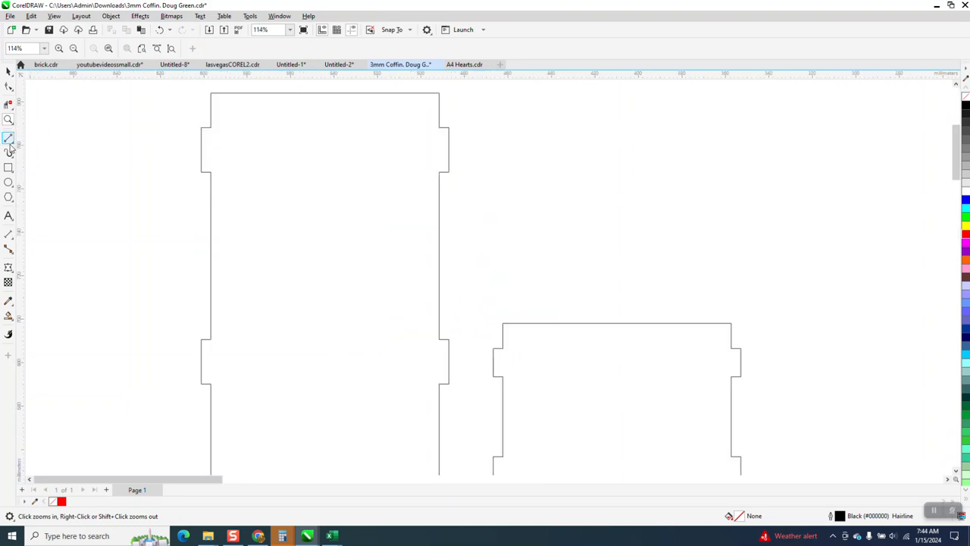
click(9, 89)
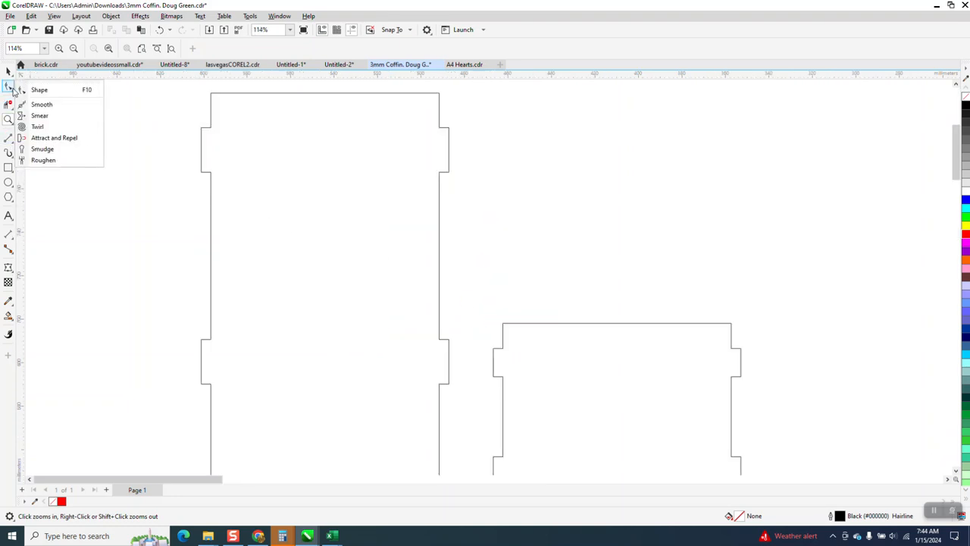
click(40, 91)
click(449, 131)
drag(467, 109, 446, 189)
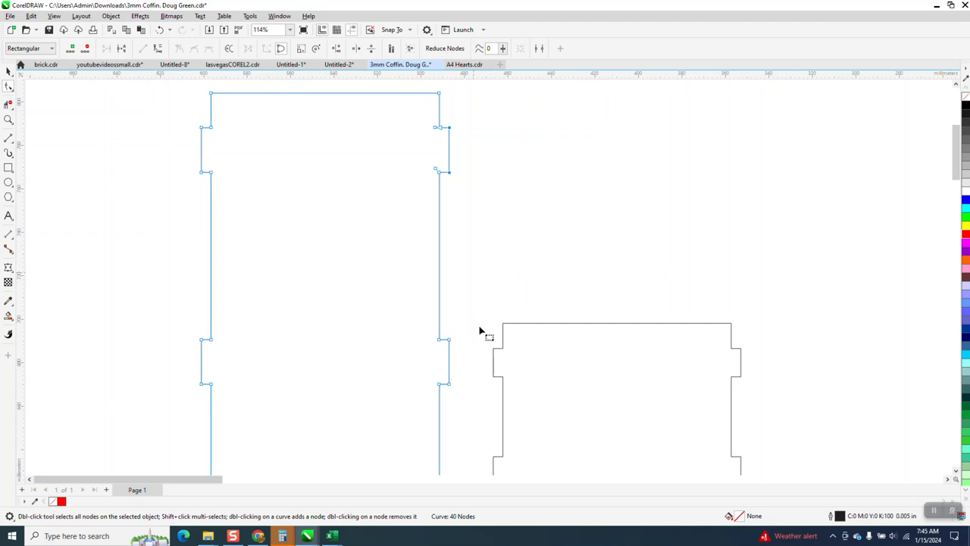
drag(462, 334, 447, 397)
key(Left)
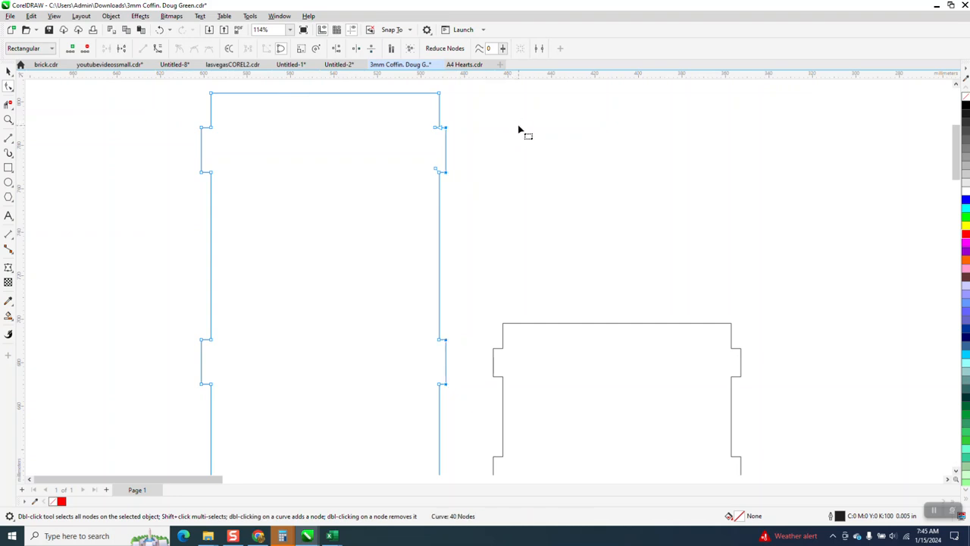
click(523, 148)
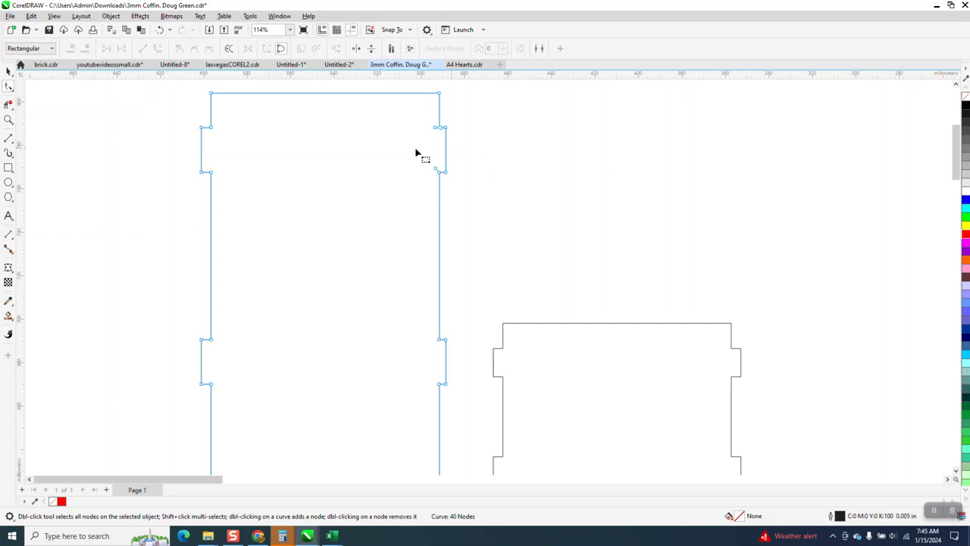
Step: Check the depth of the shortened uppermost tab on the long side panel's right edge with a parallel dimension
click(7, 121)
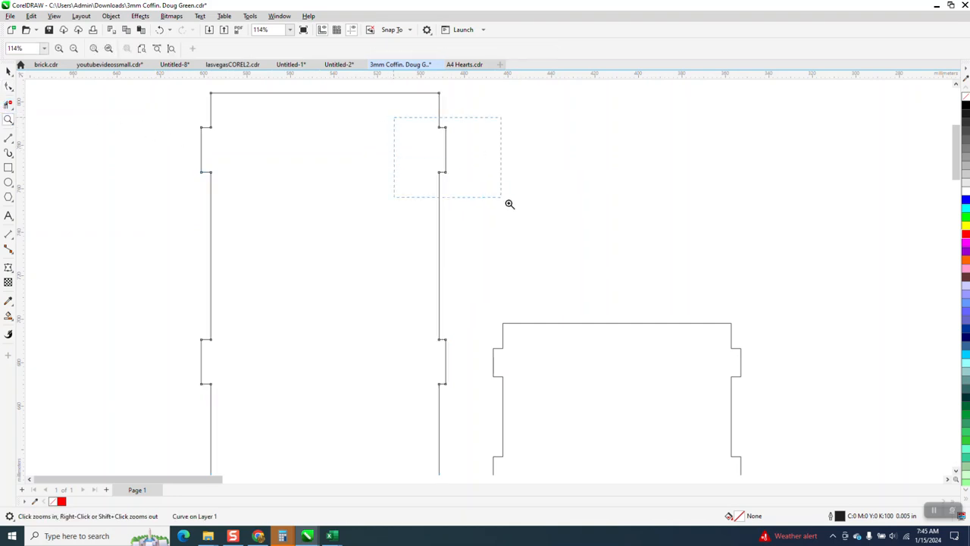
drag(491, 190, 491, 189)
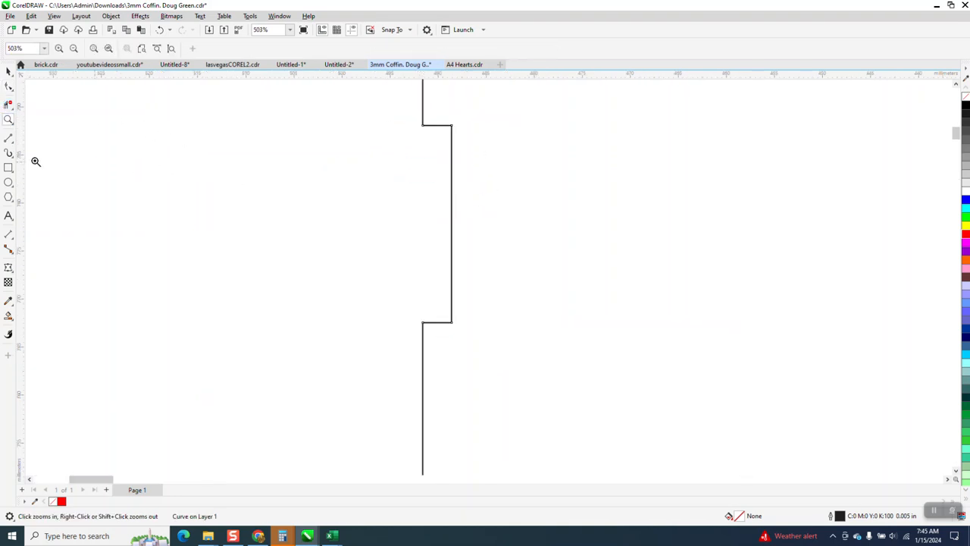
click(12, 240)
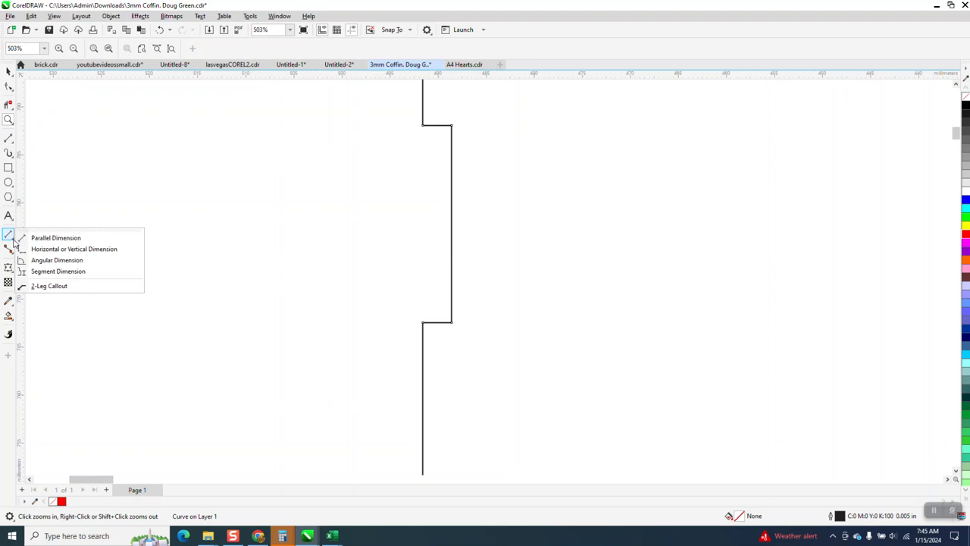
click(53, 238)
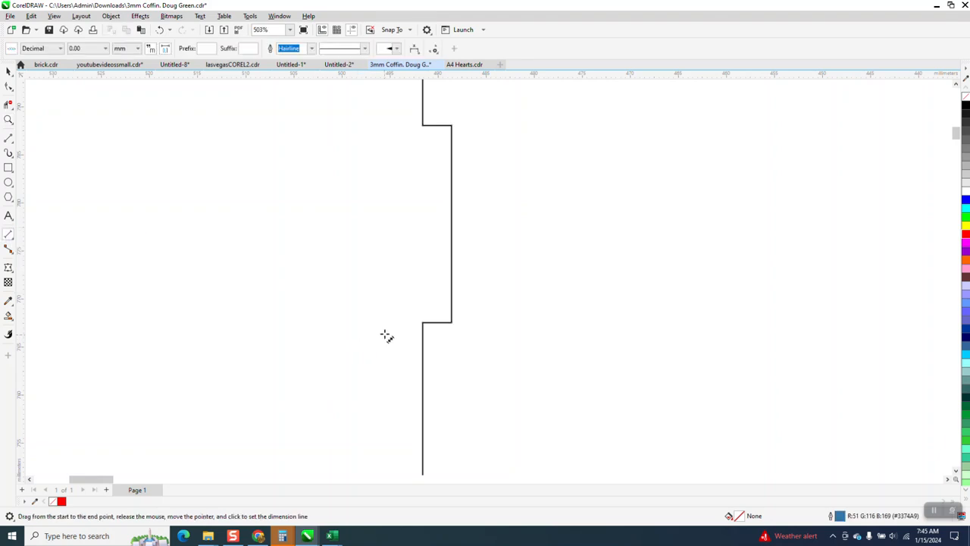
drag(423, 322, 451, 322)
click(452, 289)
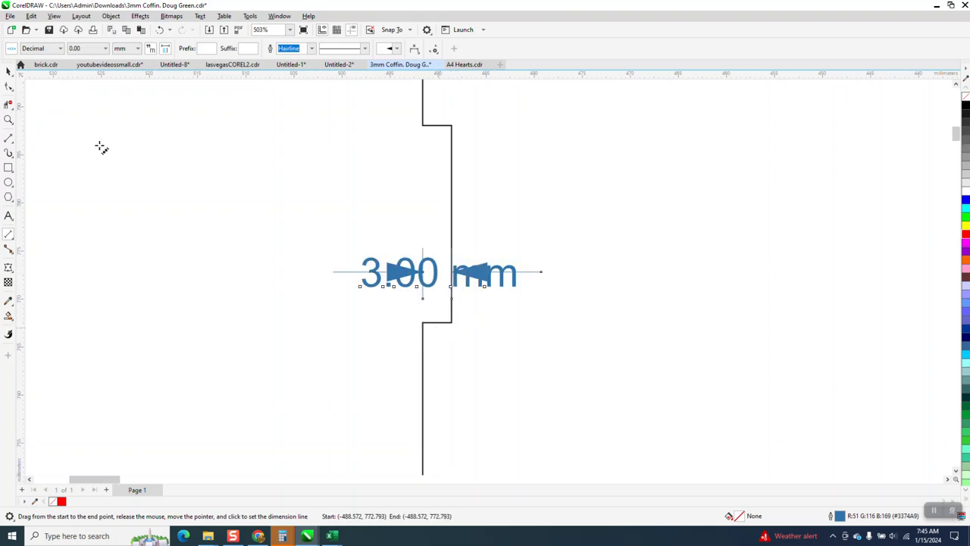
scroll(97, 147, down, 1)
click(9, 70)
Step: Move the outer nodes of both tabs on the right edge of the upper small panel 1.44 mm inward
scroll(410, 258, down, 3)
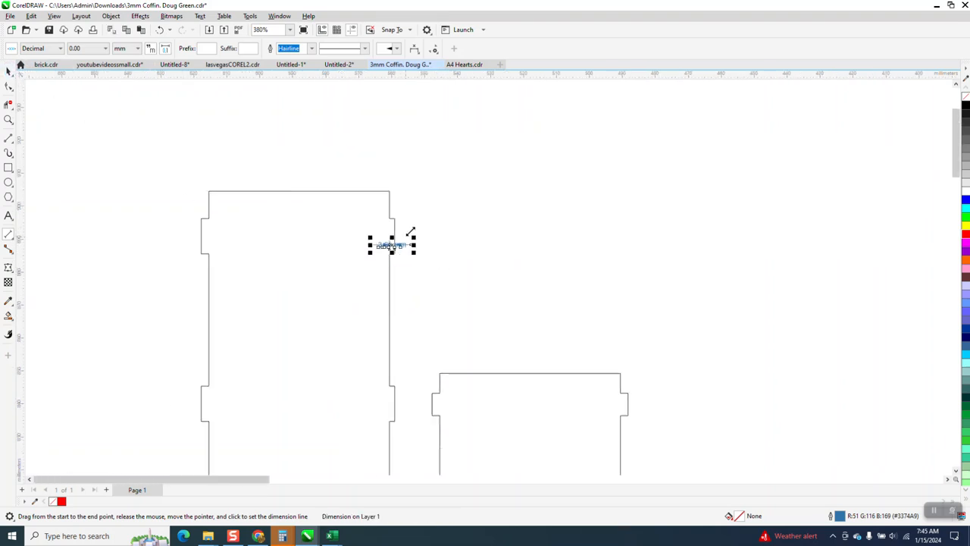
scroll(348, 277, down, 1)
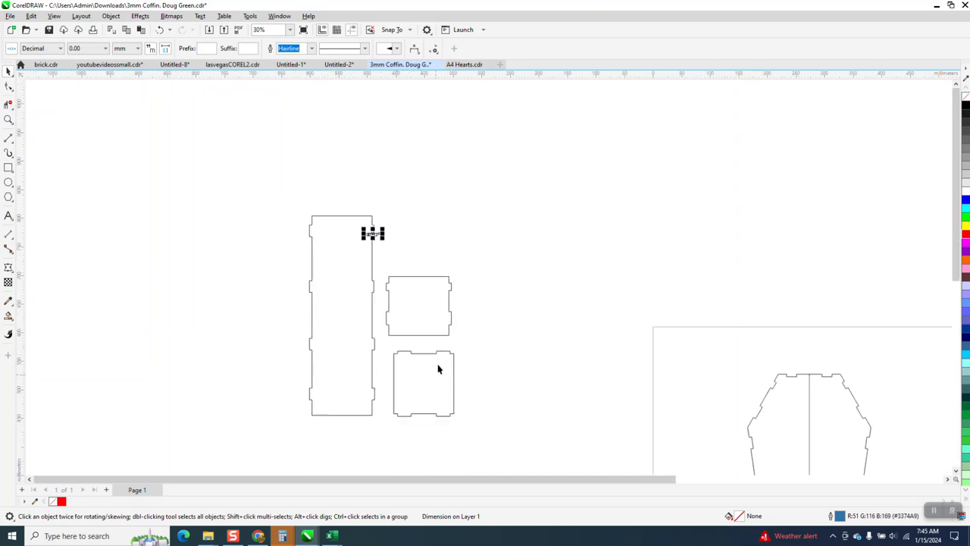
click(7, 119)
drag(376, 273, 502, 355)
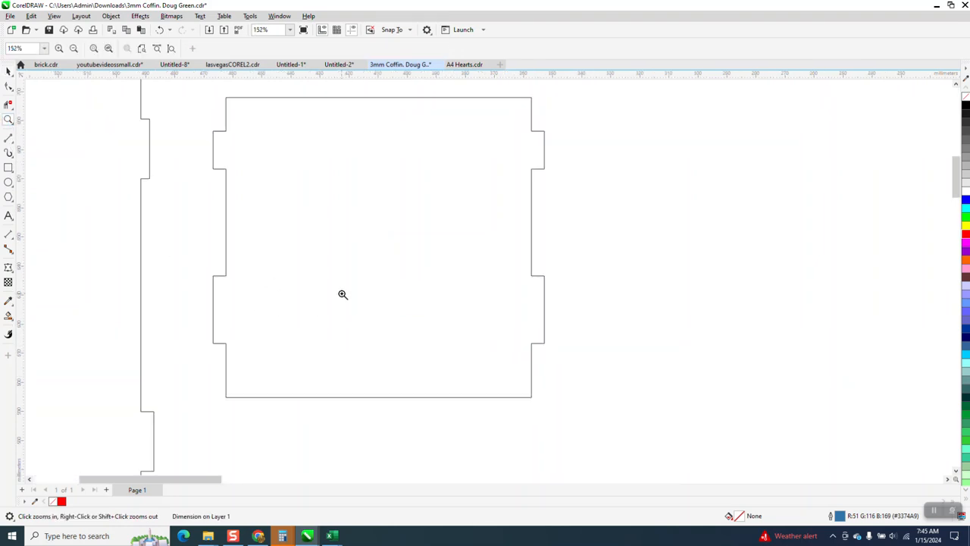
click(9, 85)
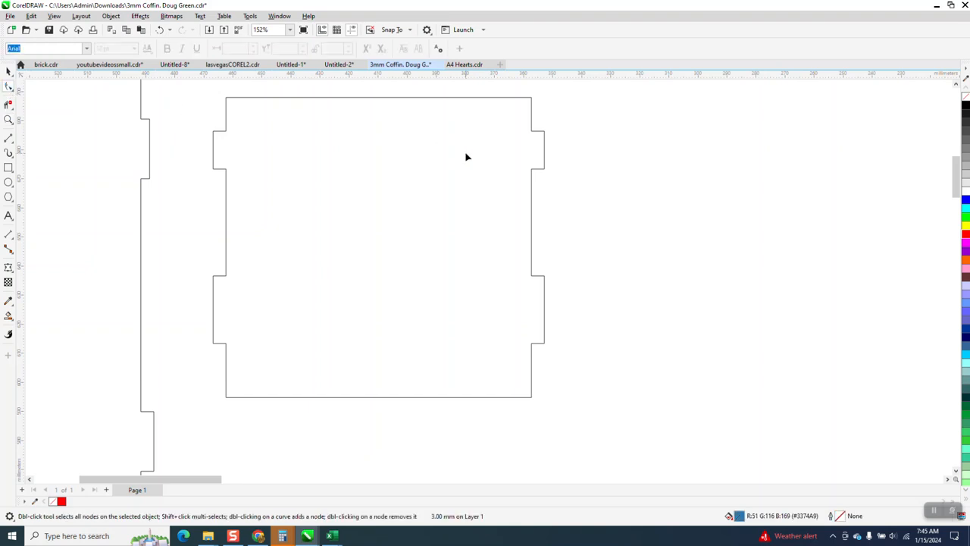
click(545, 170)
drag(571, 110, 541, 392)
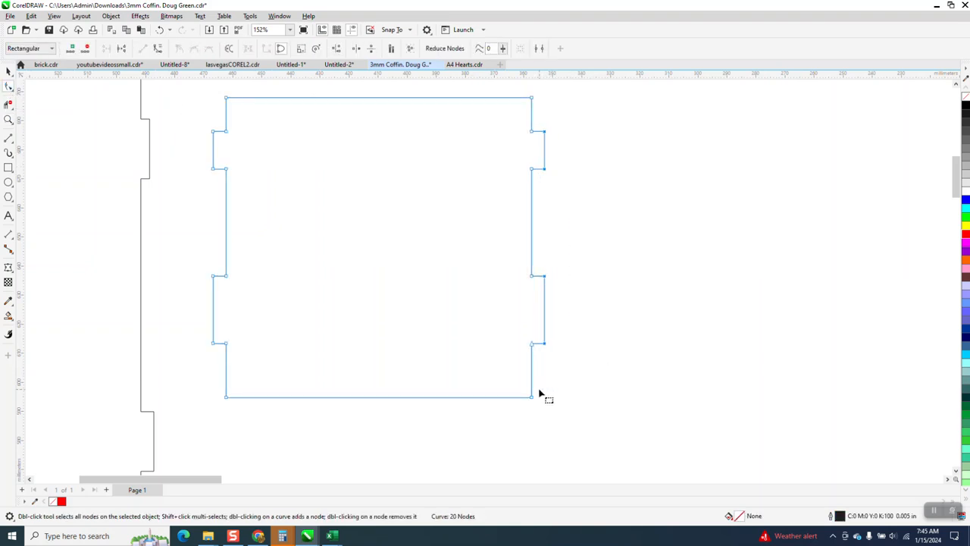
key(Left)
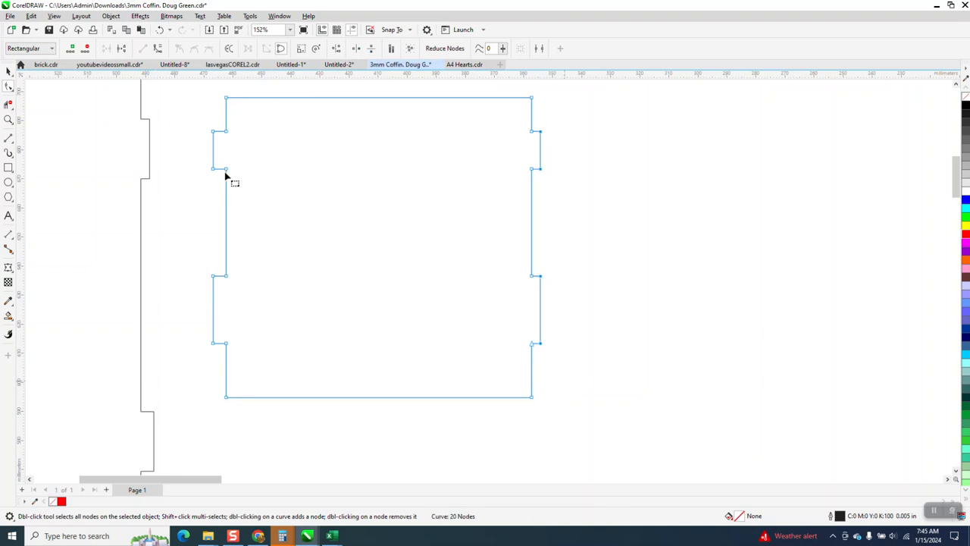
Step: Move the outer nodes of both tabs on the left edge of the upper small panel 1.44 mm inward
drag(184, 127, 218, 366)
key(Right)
scroll(379, 298, down, 5)
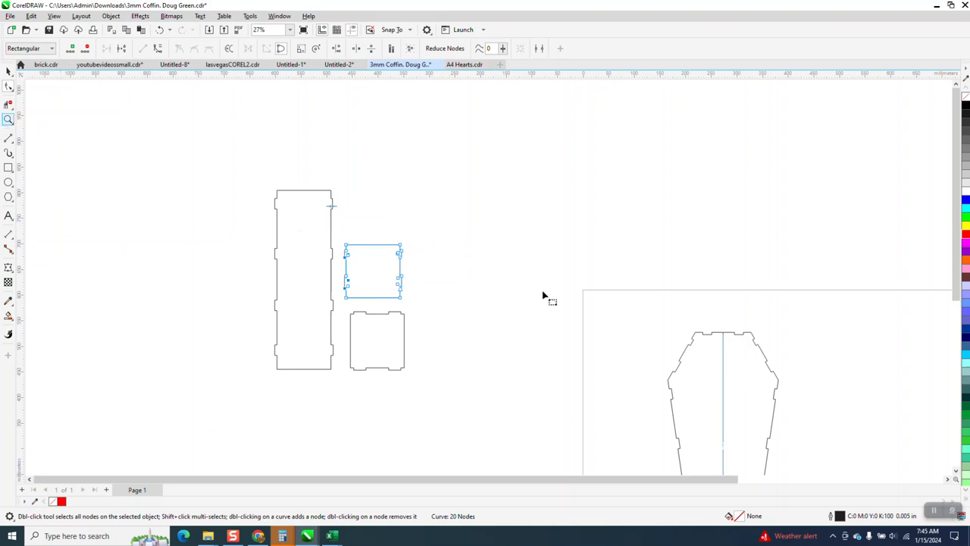
click(8, 119)
drag(319, 232, 451, 310)
scroll(432, 271, down, 1)
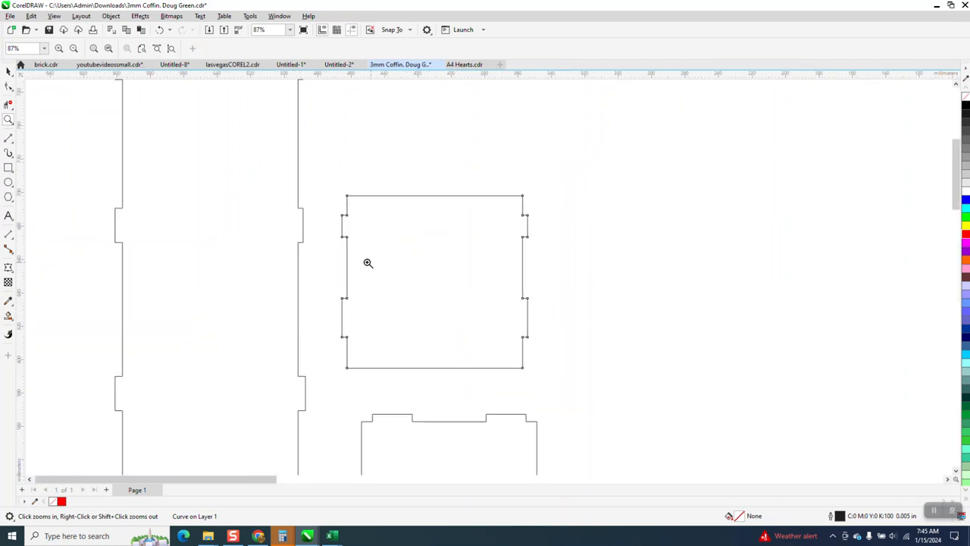
click(12, 73)
scroll(263, 129, down, 3)
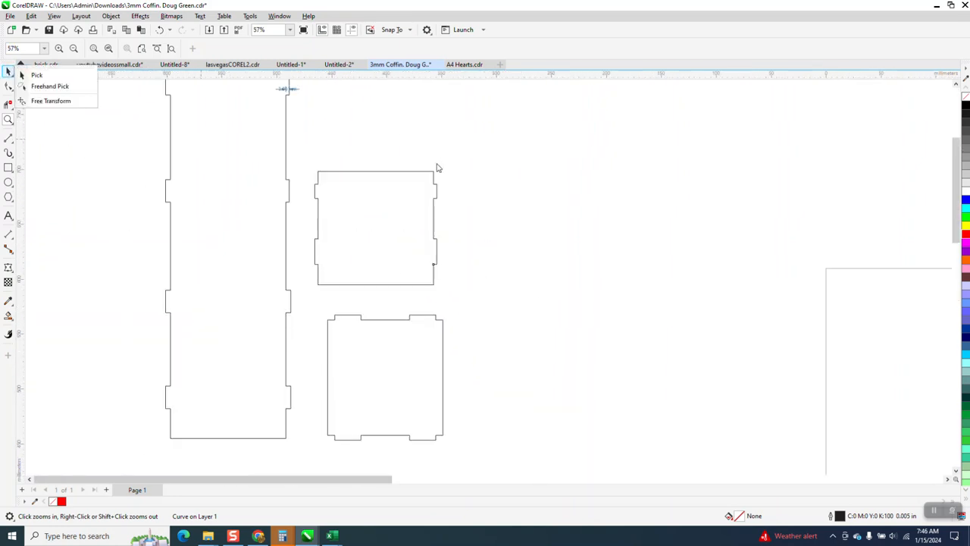
Step: Move the outer nodes of both tabs on the top edge of the lower small panel 1.44 mm inward
click(10, 121)
click(38, 123)
drag(472, 422, 470, 422)
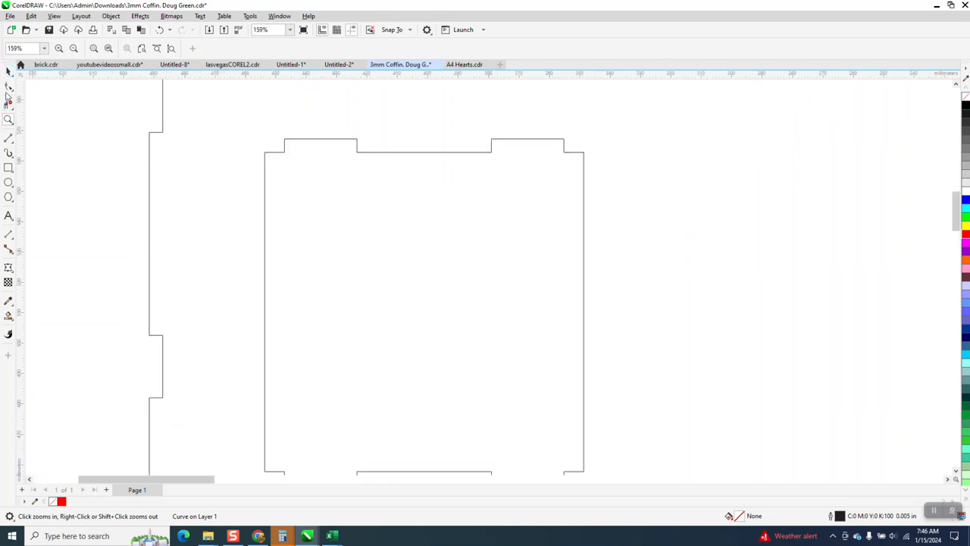
click(9, 85)
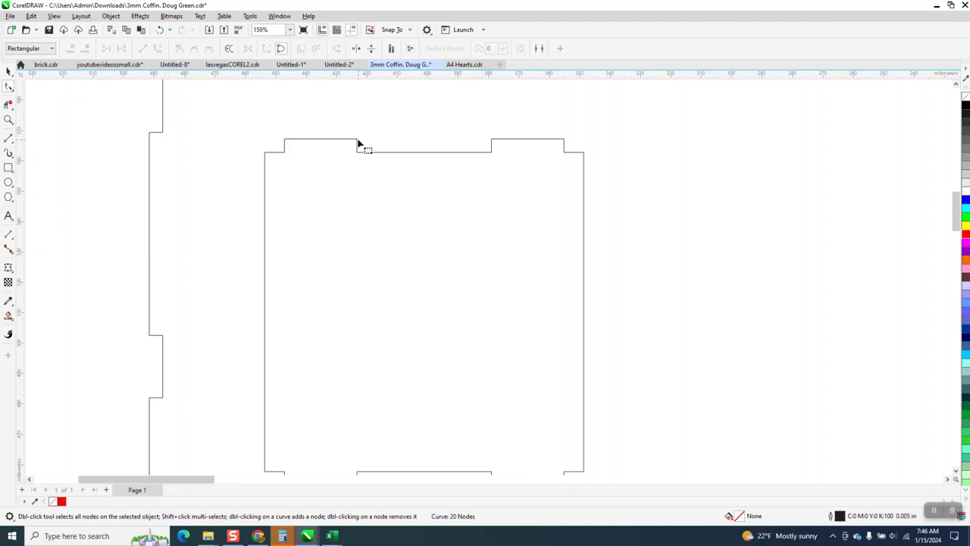
click(360, 144)
drag(259, 130, 578, 147)
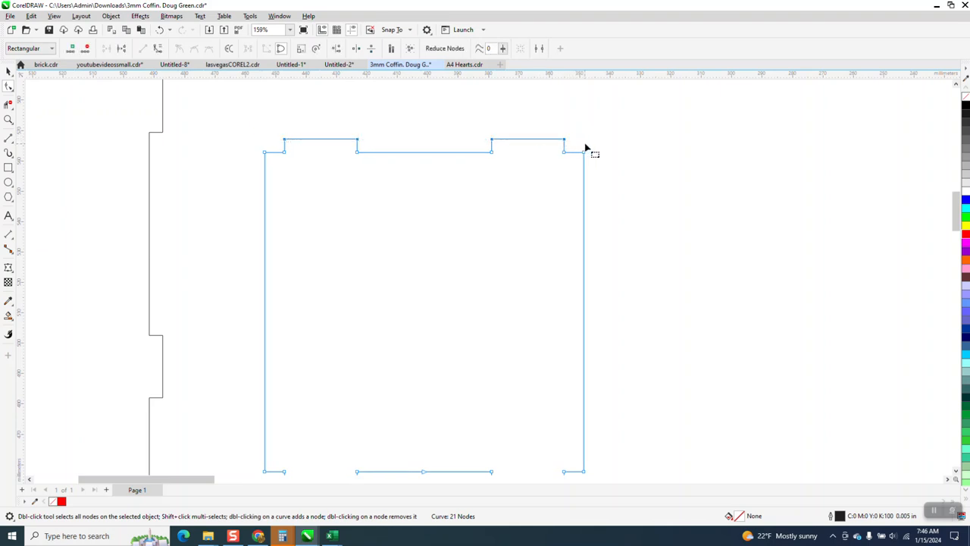
Step: Move the outer nodes of both tabs on the bottom edge of the lower small panel 1.44 mm inward
scroll(584, 215, down, 1)
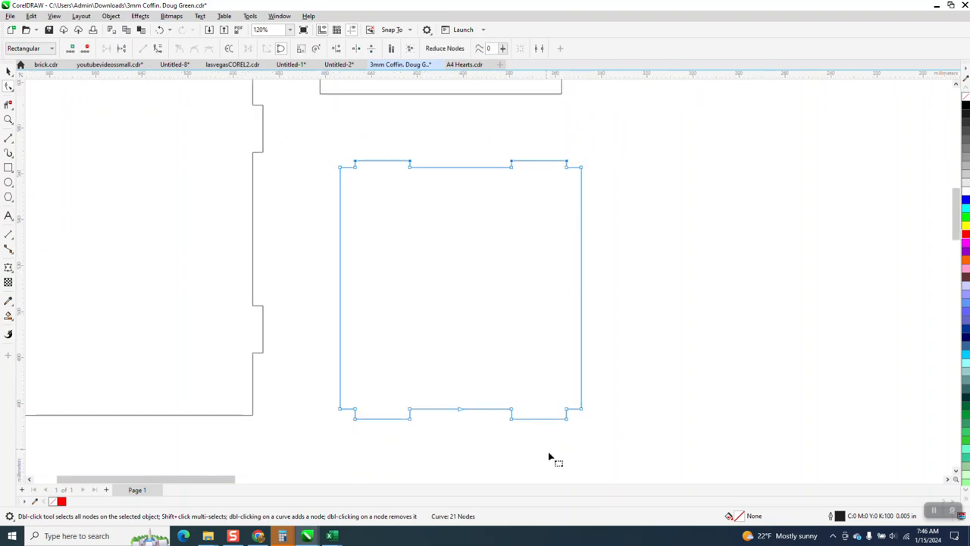
drag(576, 429, 340, 416)
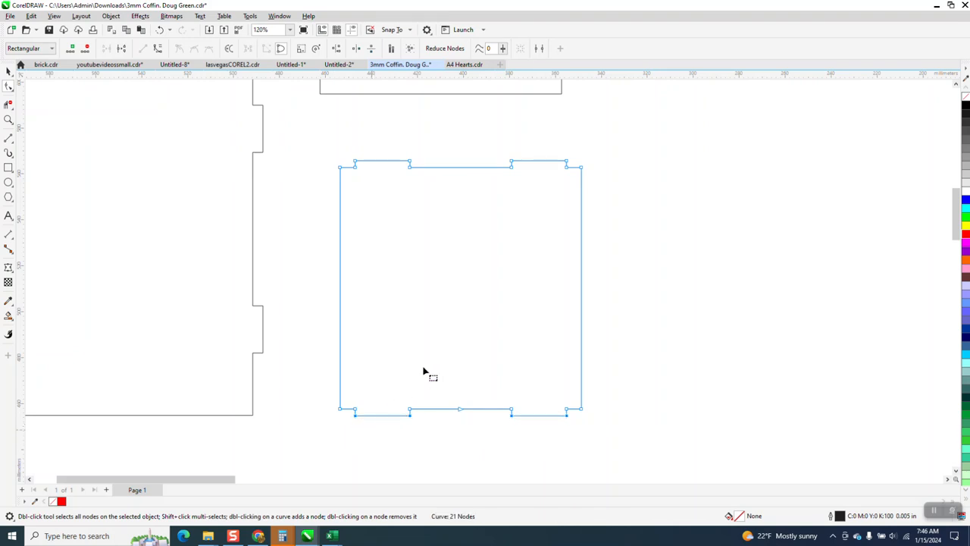
scroll(425, 382, down, 2)
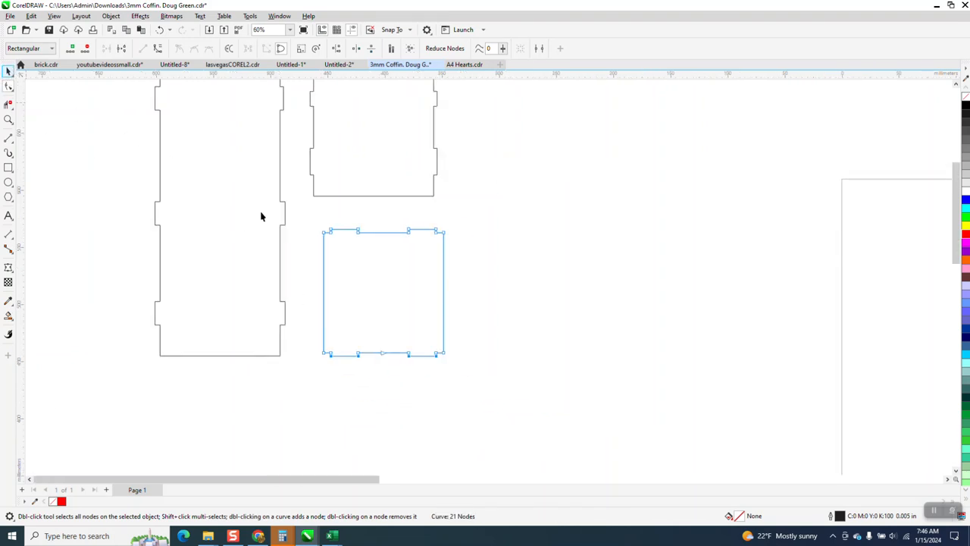
Step: Duplicate the upper and lower small panels, placing each copy directly to the right of its original
scroll(380, 348, down, 1)
click(392, 210)
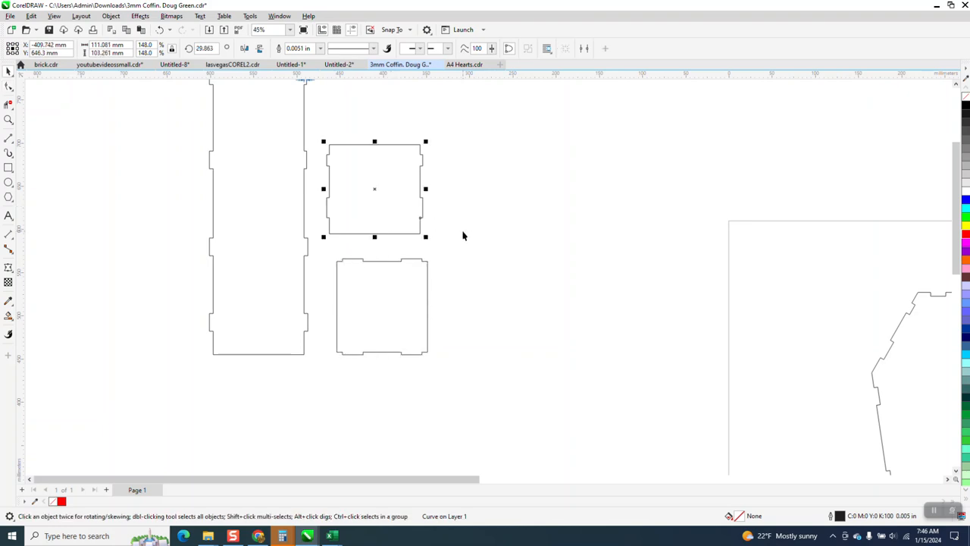
drag(381, 191, 491, 191)
click(409, 297)
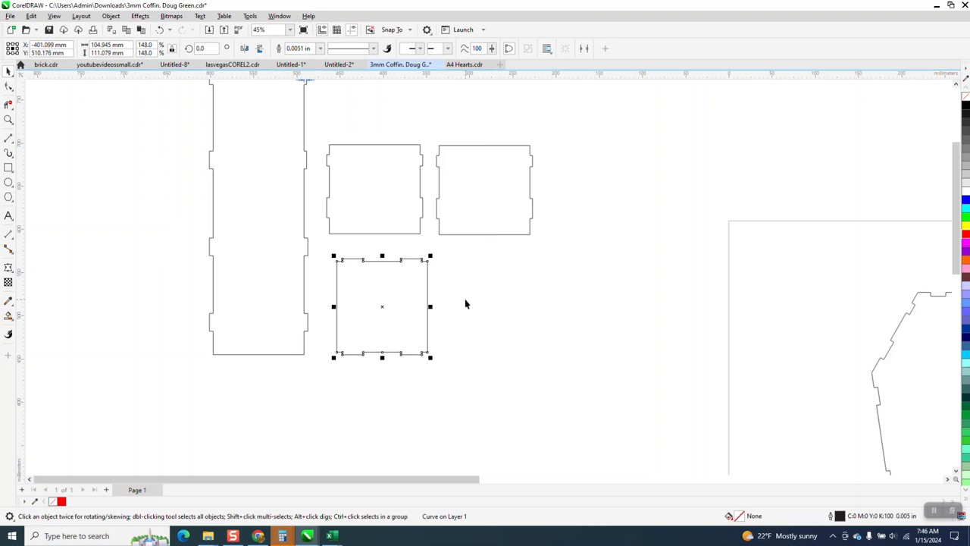
drag(387, 305, 491, 307)
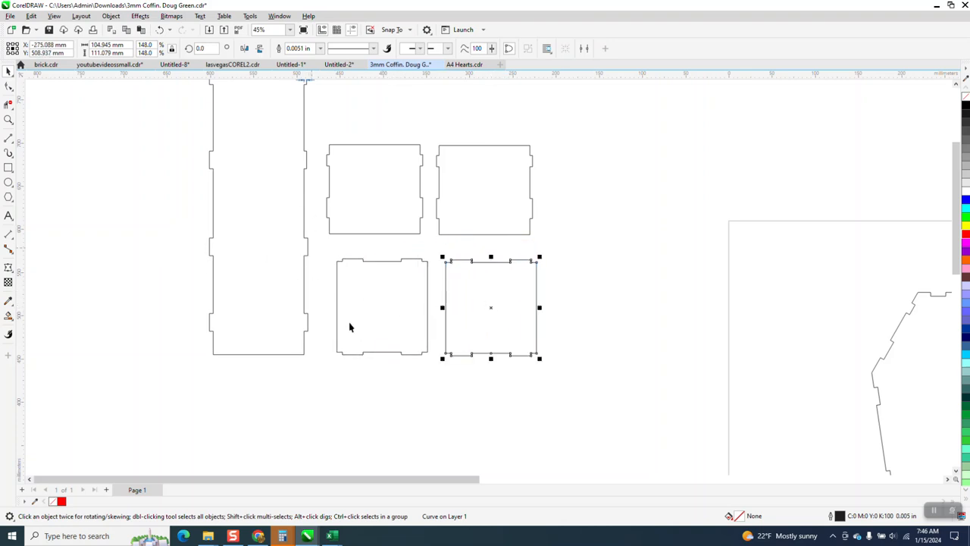
Step: Move the outer nodes of the lower two tabs on the long side panel's right edge 1.44 mm inward
scroll(362, 311, down, 2)
click(8, 119)
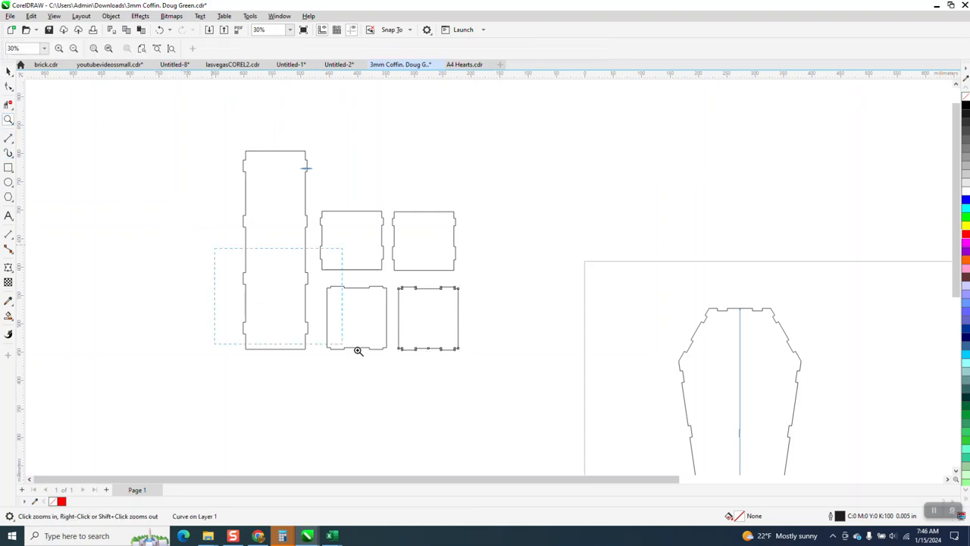
drag(302, 323, 402, 373)
click(9, 86)
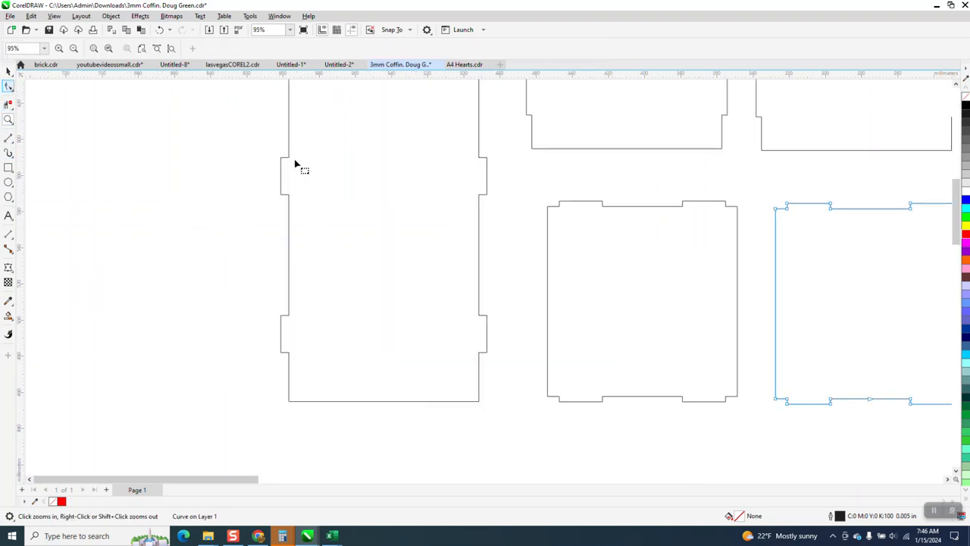
click(485, 182)
drag(493, 146, 485, 375)
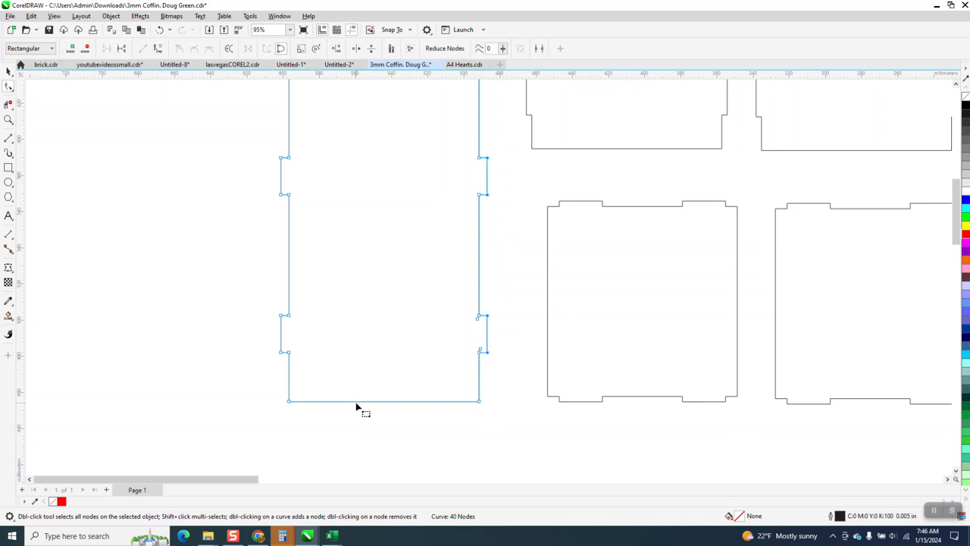
key(Left)
Step: Move the outer nodes of the lower two tabs on the long side panel's left edge 1.44 mm inward
drag(248, 139, 309, 280)
drag(289, 393, 285, 399)
key(Right)
Step: Move the outer nodes of the upper two tabs on the long side panel's left edge 1.44 mm inward
scroll(364, 433, down, 3)
click(8, 119)
scroll(186, 207, down, 2)
drag(295, 150, 352, 207)
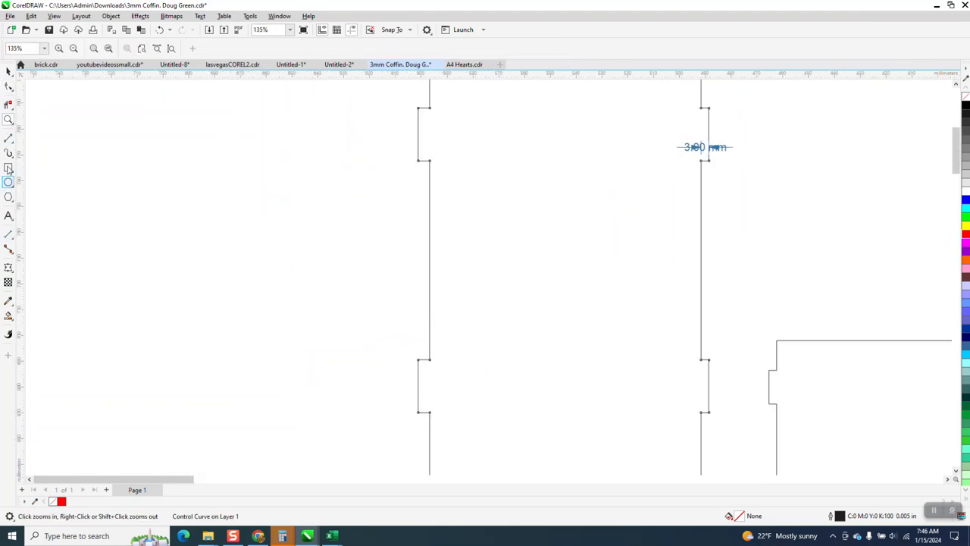
click(9, 86)
drag(402, 96, 425, 429)
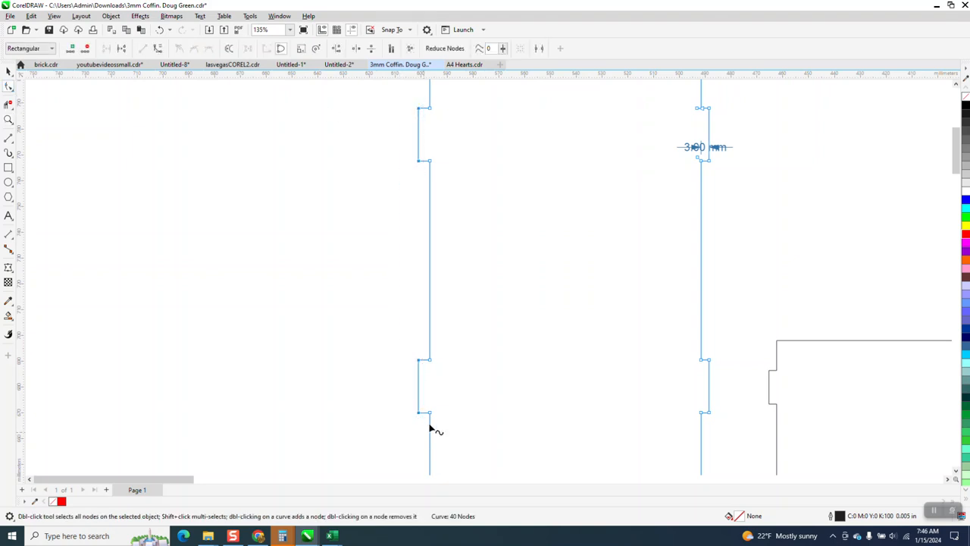
scroll(430, 429, down, 2)
scroll(394, 301, down, 3)
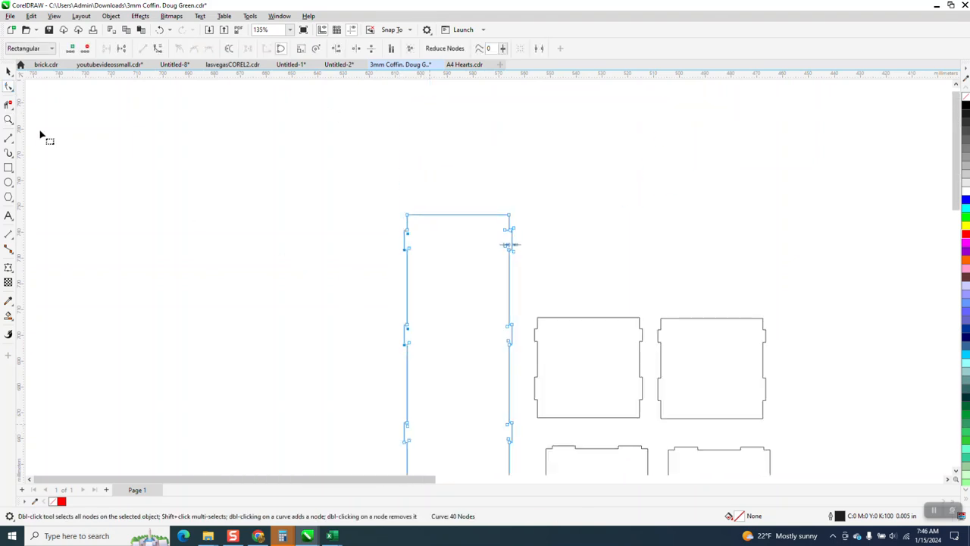
Step: Delete the tab depth dimension from the long side panel and place a duplicate of the panel to its left
click(8, 70)
scroll(288, 201, down, 2)
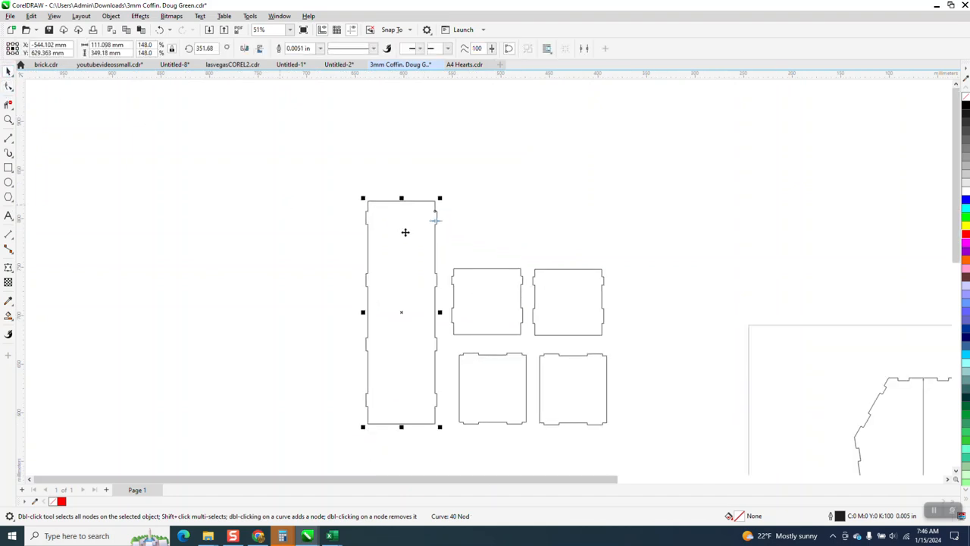
click(442, 222)
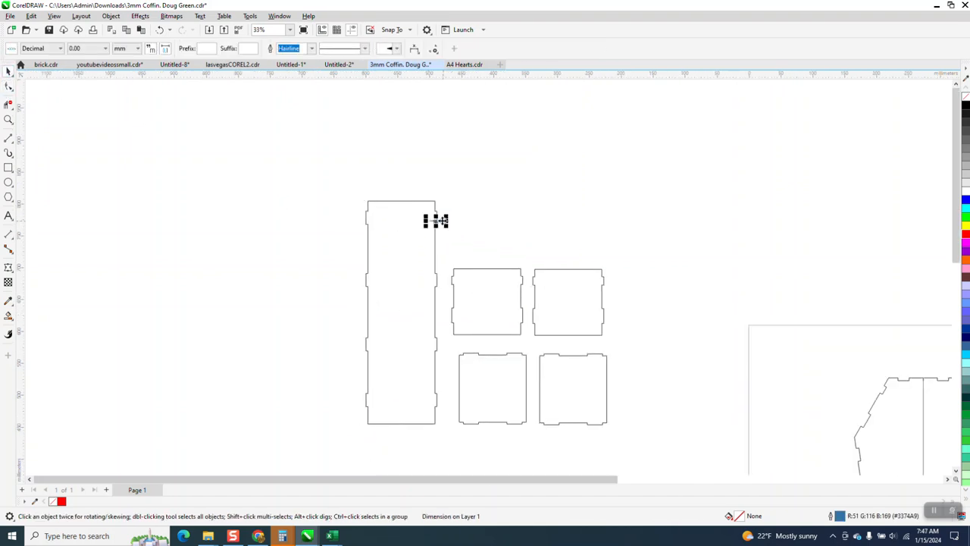
key(Delete)
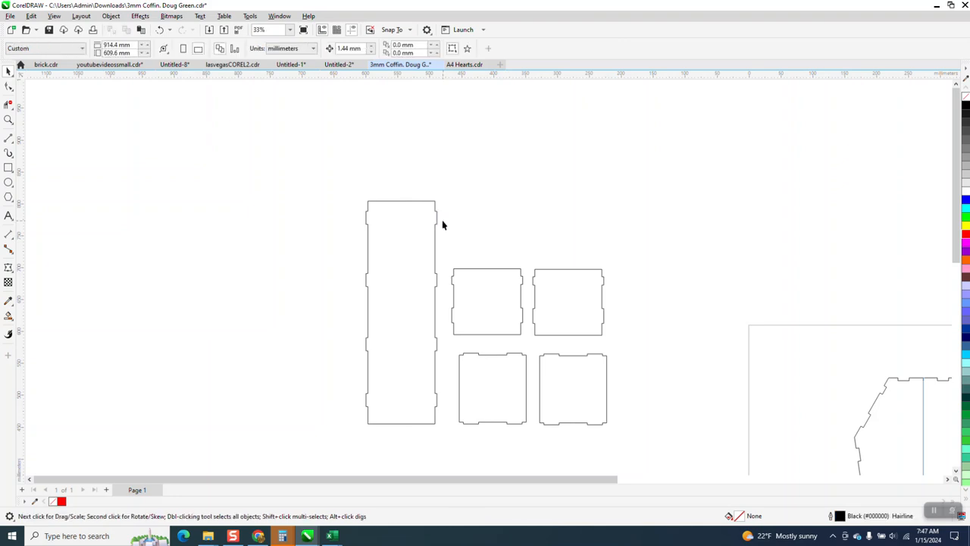
click(435, 272)
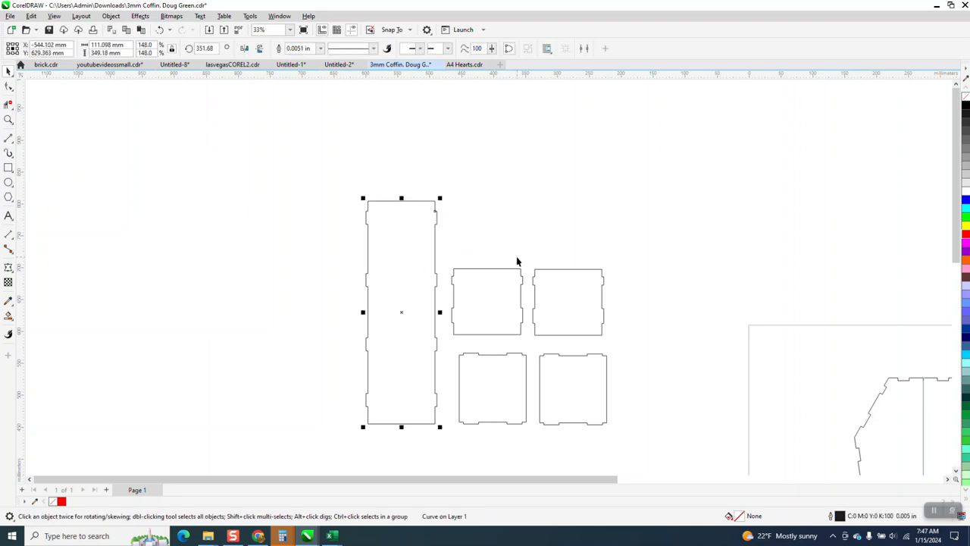
drag(399, 312, 321, 314)
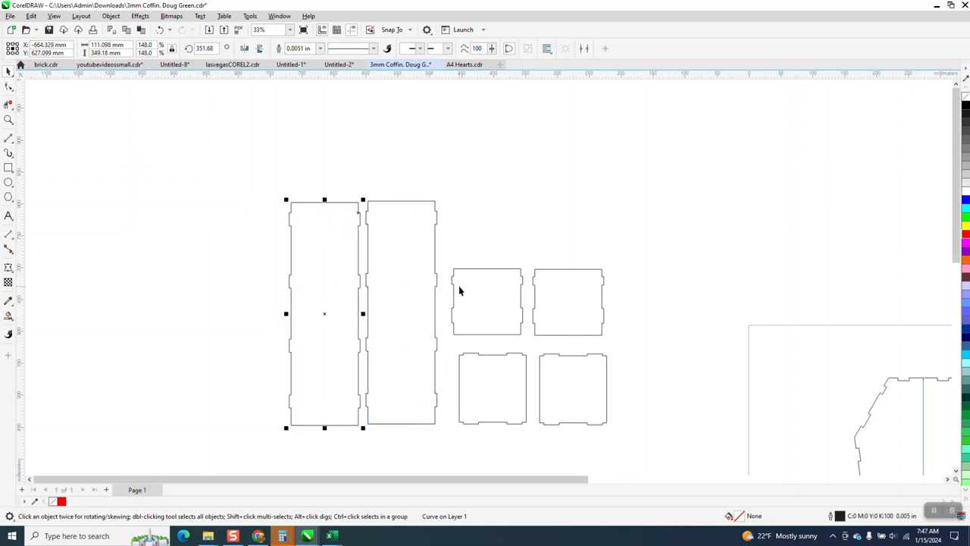
Step: Stack three small panels in a column right of the long panels and place the fourth beside the lowest one
drag(474, 281, 463, 212)
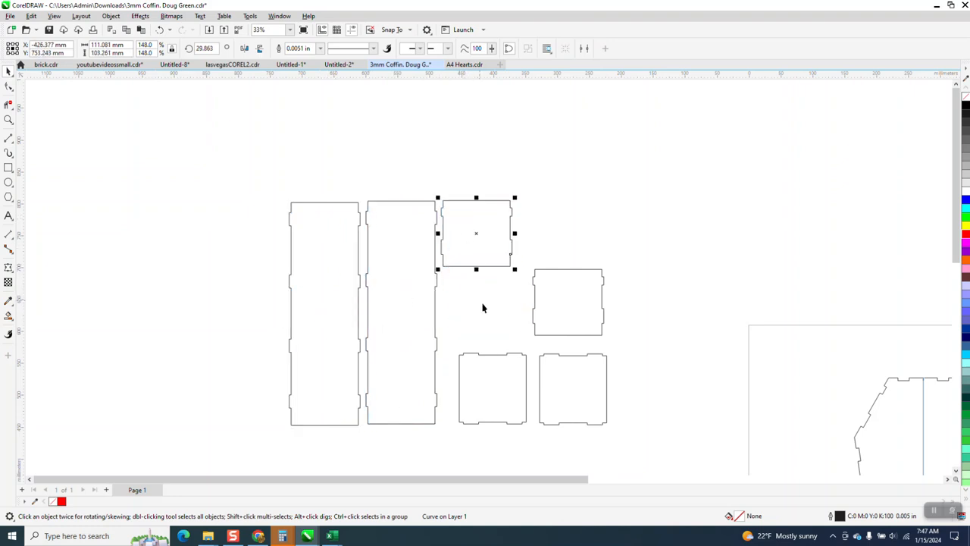
drag(581, 311, 490, 311)
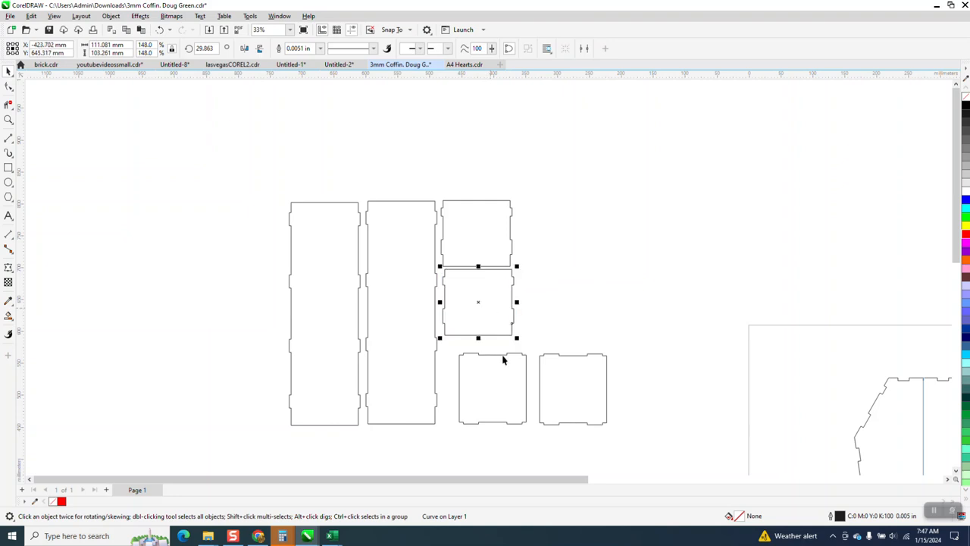
drag(507, 379, 497, 378)
scroll(471, 346, down, 1)
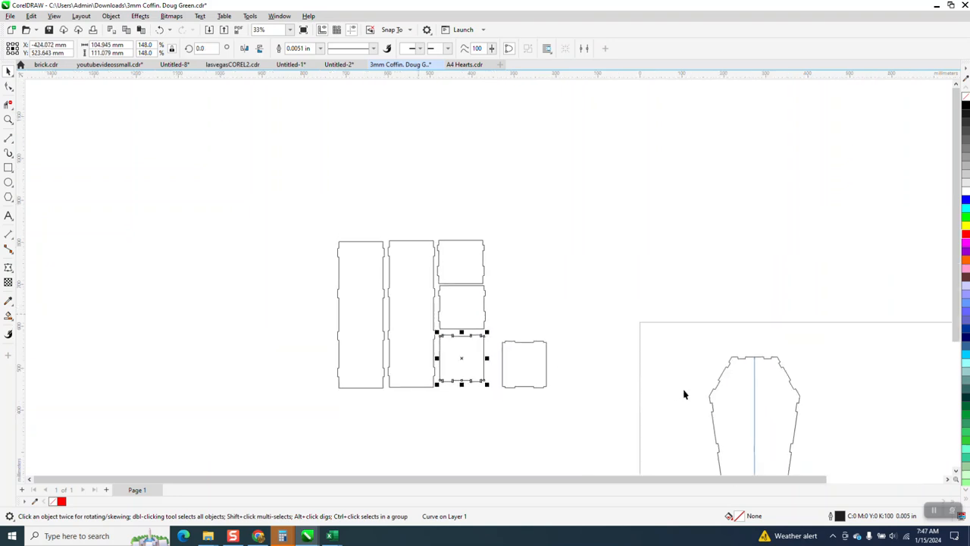
drag(516, 371, 500, 367)
scroll(698, 369, down, 1)
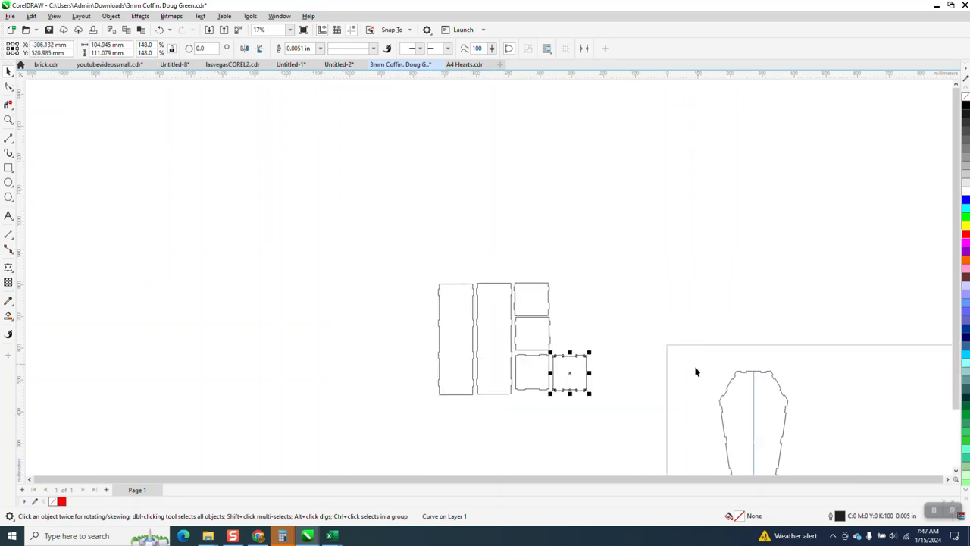
Step: Examine the shortened tabs on the facing edges of the long side panel and the uppermost small panel
scroll(698, 369, down, 4)
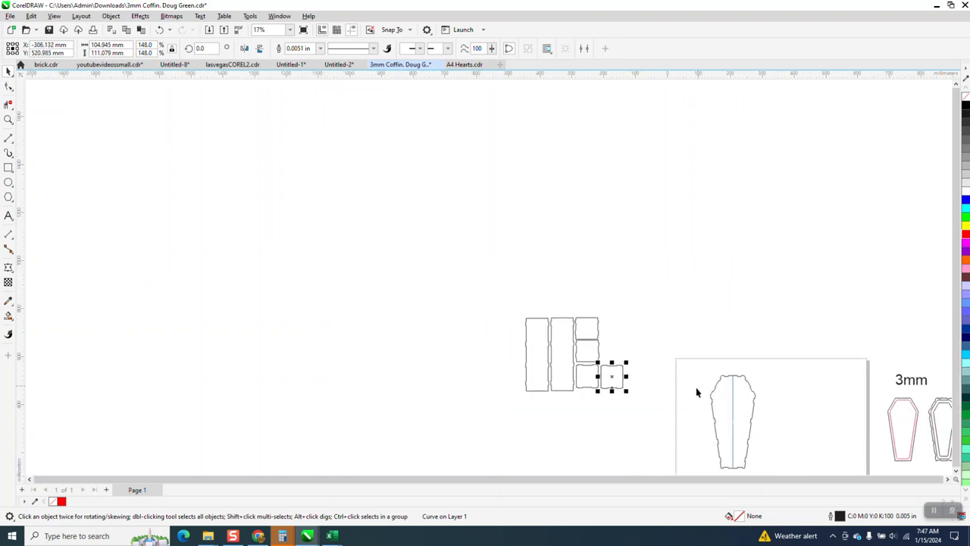
click(8, 119)
drag(584, 340, 672, 397)
drag(532, 166, 550, 186)
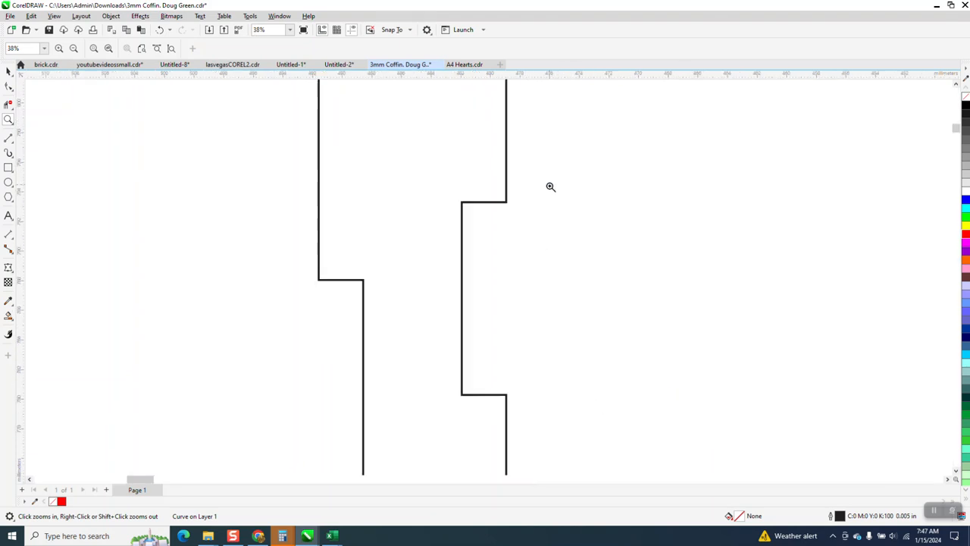
scroll(428, 229, down, 3)
scroll(428, 242, down, 1)
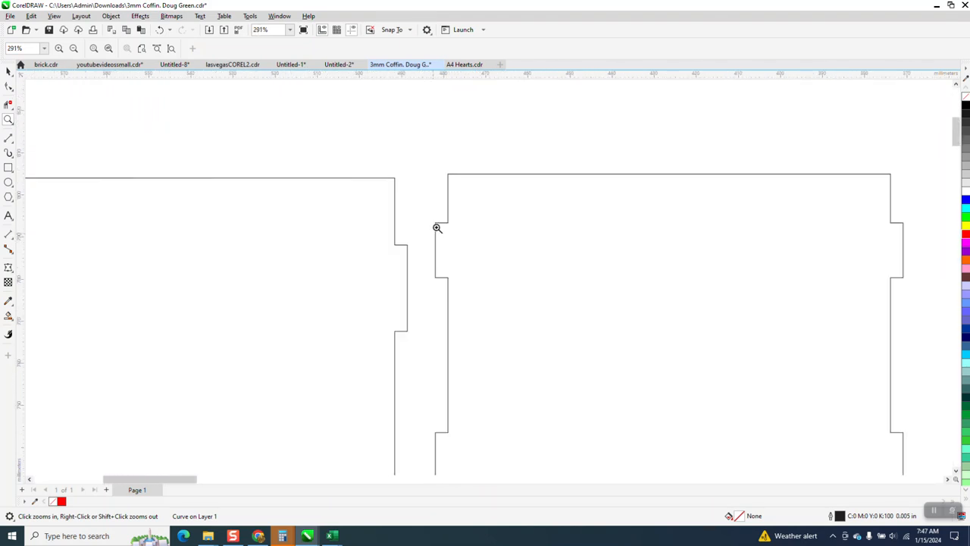
scroll(410, 252, down, 1)
scroll(454, 272, down, 2)
scroll(508, 293, down, 1)
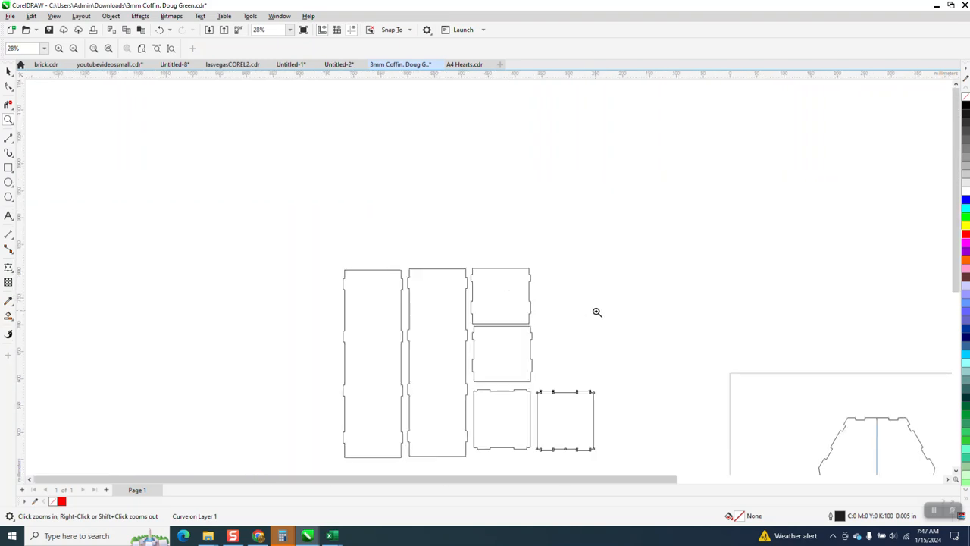
Step: Examine the scaled notches along the top and angled edges of the large coffin outline
scroll(860, 407, up, 3)
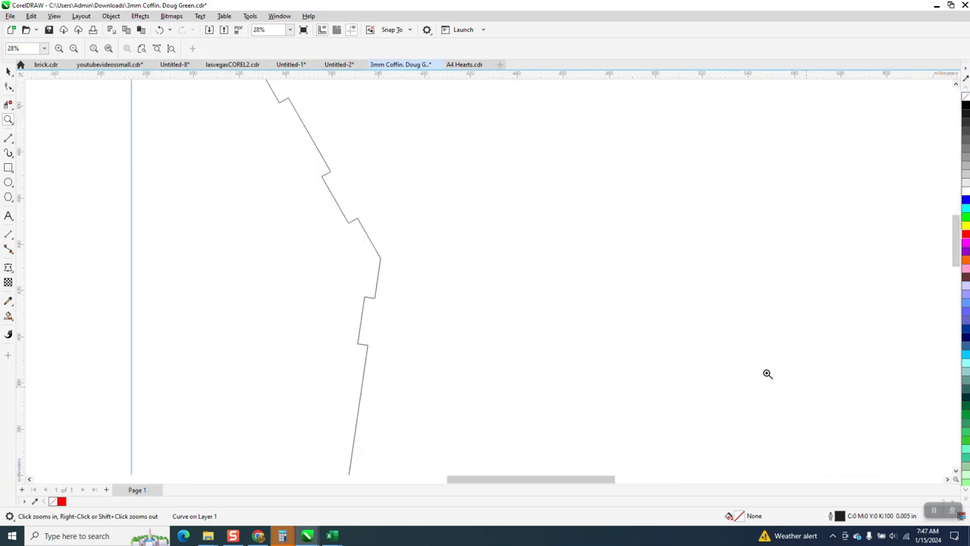
scroll(323, 174, down, 1)
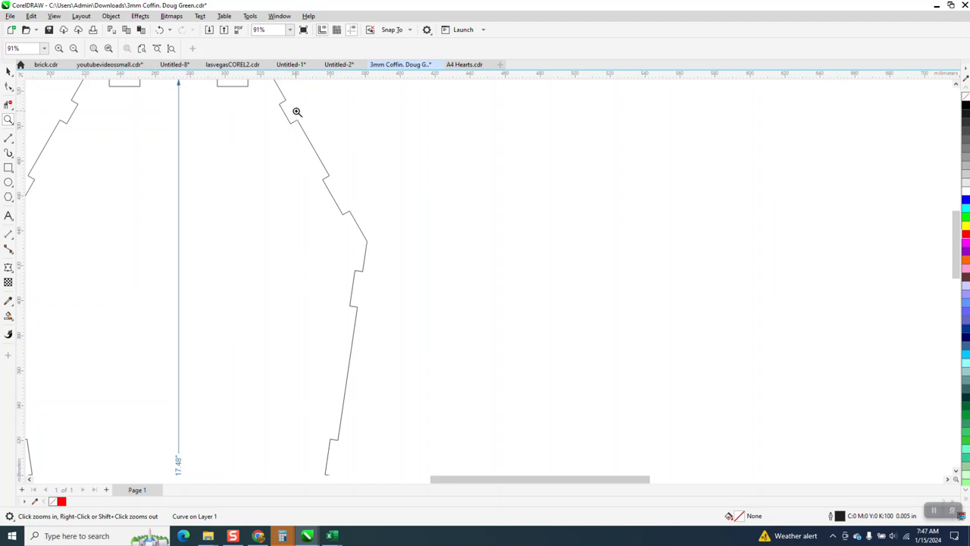
scroll(414, 223, down, 1)
scroll(419, 226, down, 1)
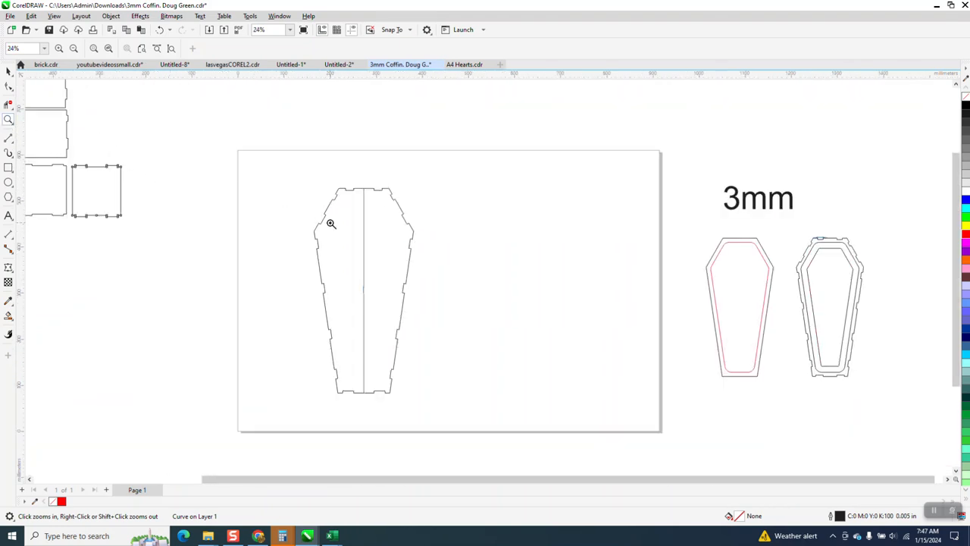
drag(334, 179, 454, 295)
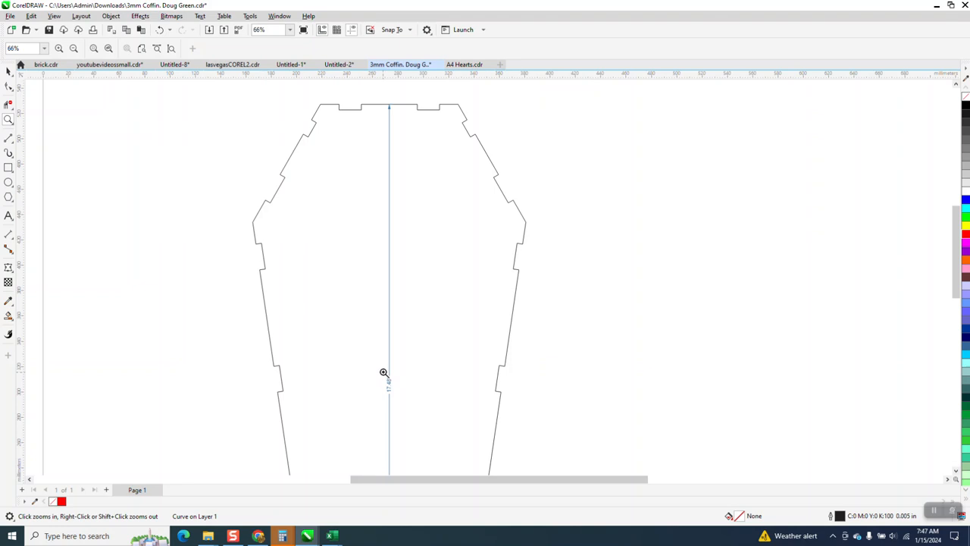
right_click(372, 261)
right_click(372, 221)
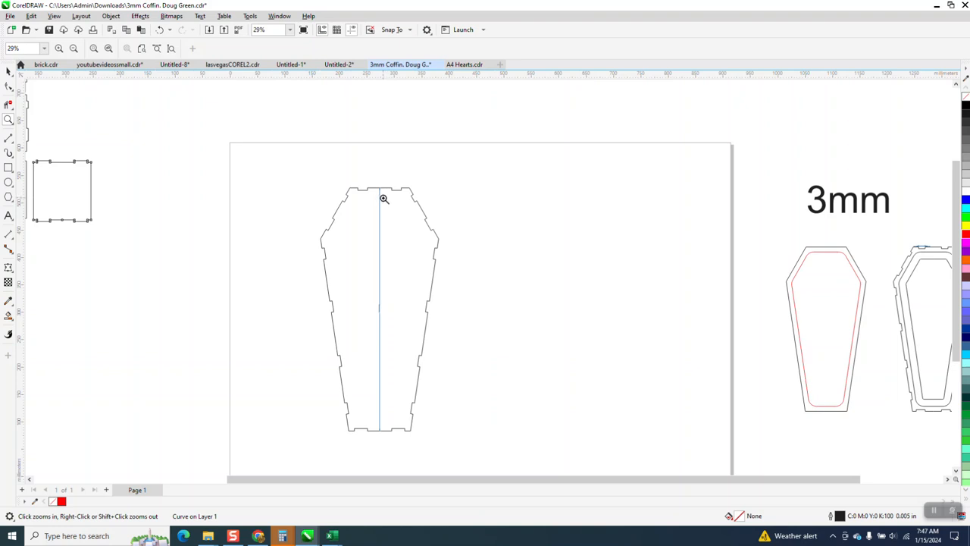
drag(346, 177, 459, 214)
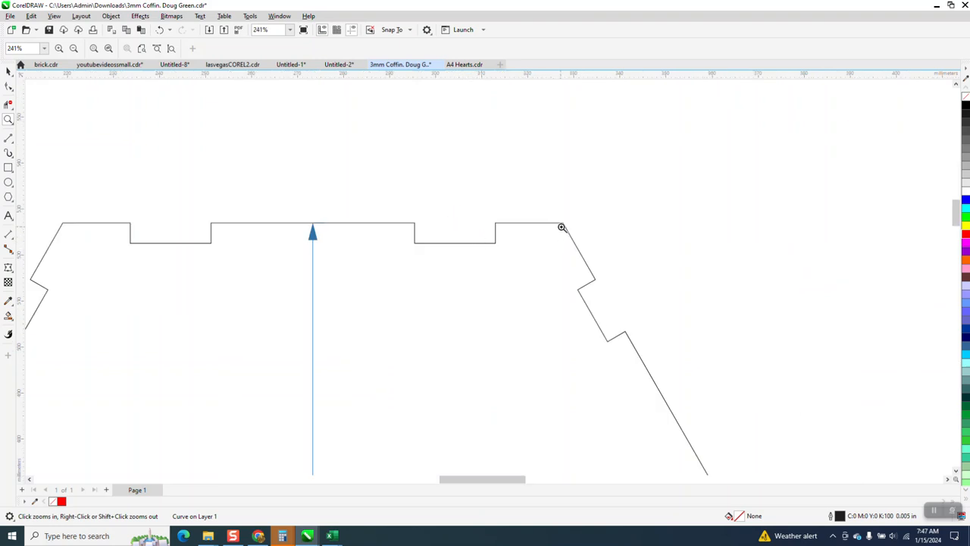
scroll(513, 190, down, 3)
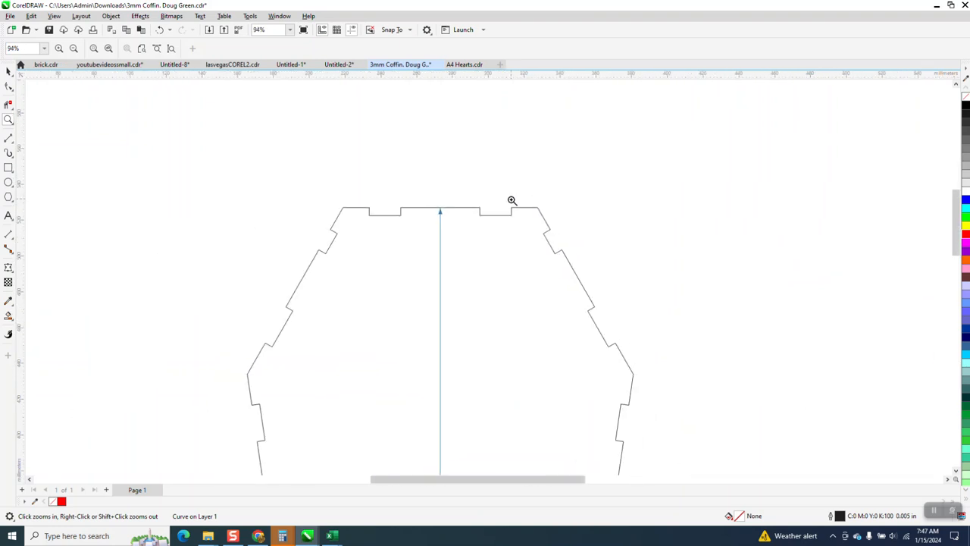